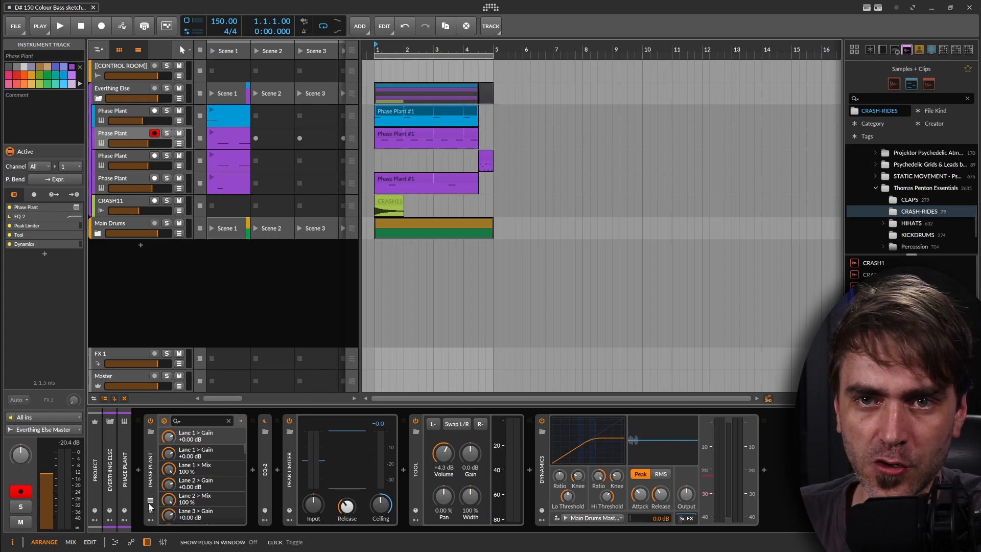
Step: Inspect the ColourVocalChops granular settings of the second and third Phase Plant tracks, closing each plug-in window after viewing
{"action": "left_click", "coordinate": [151, 500]}
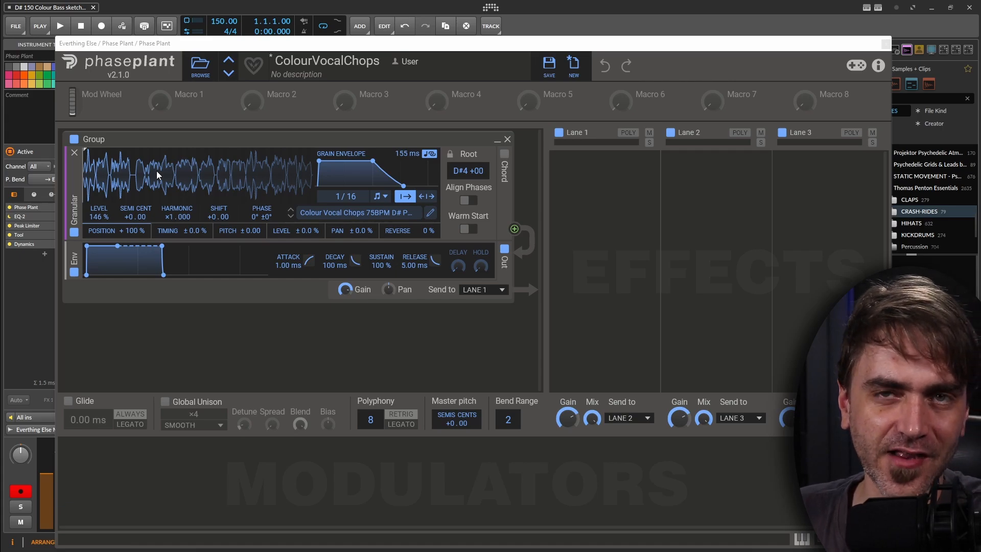
{"action": "left_click", "coordinate": [887, 44]}
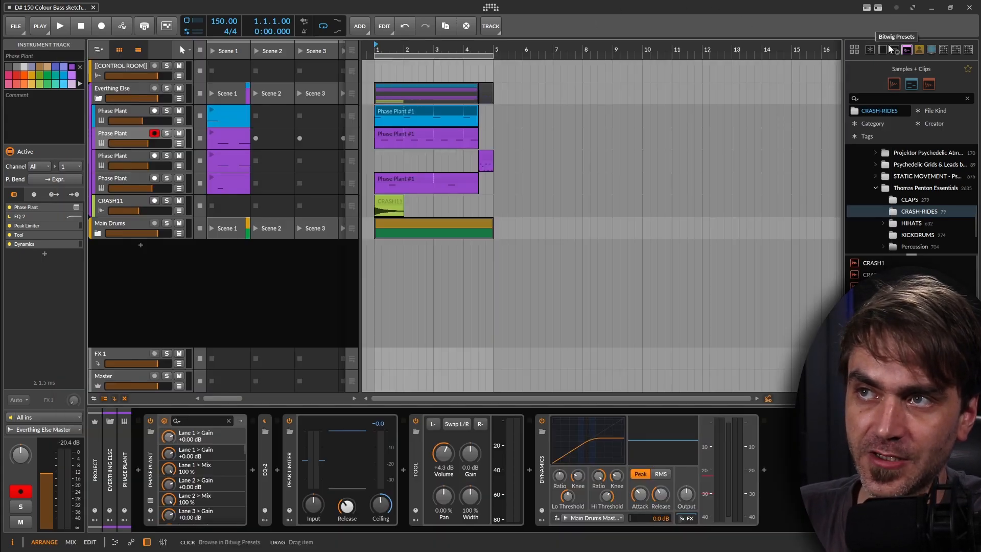
{"action": "left_click", "coordinate": [111, 153]}
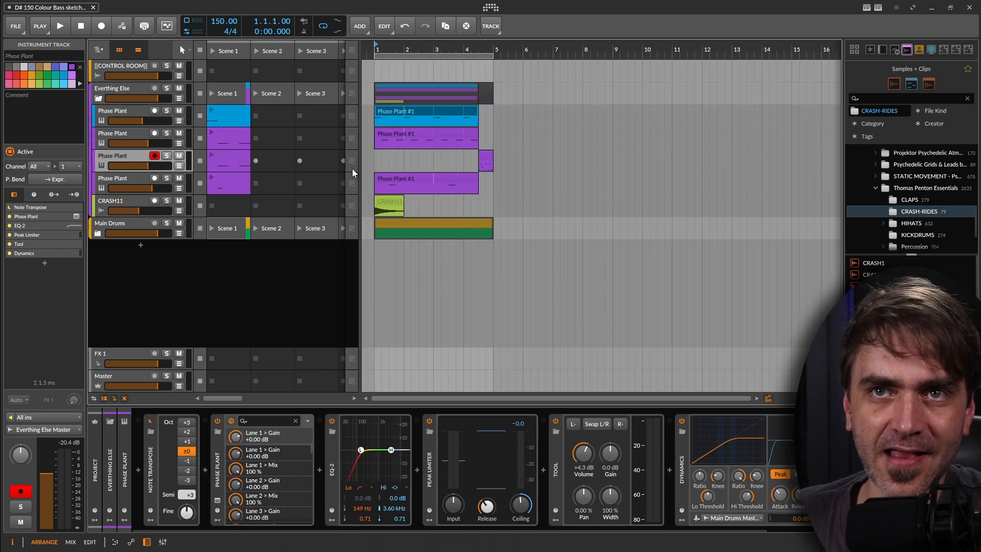
{"action": "left_click", "coordinate": [217, 500]}
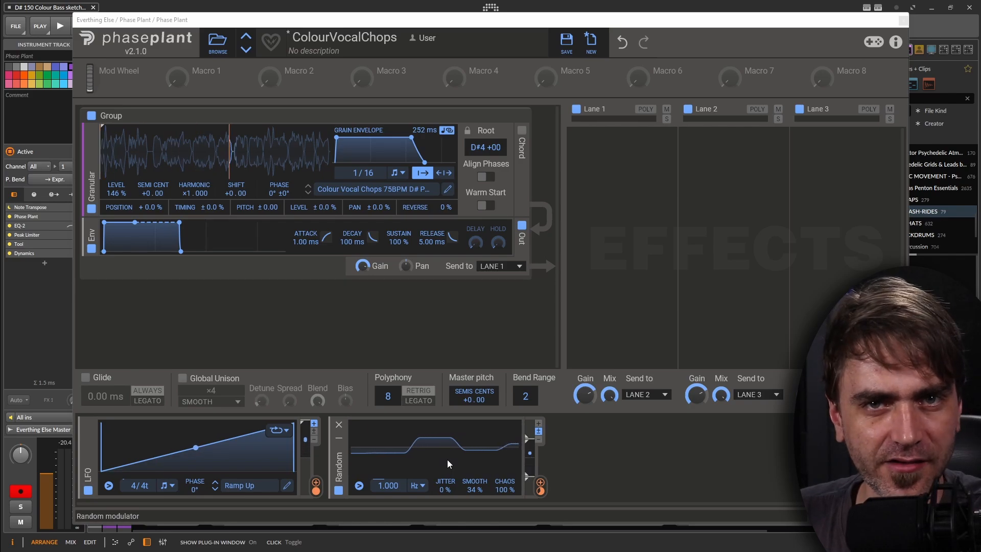
{"action": "left_click", "coordinate": [905, 23]}
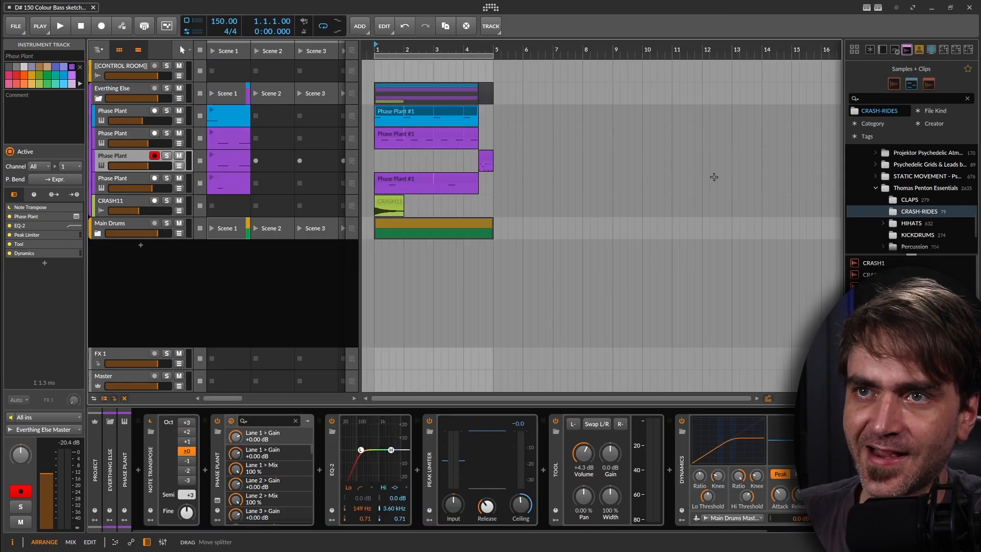
Step: Review the notes in the third Phase Plant track's short clip and inspect the fourth track's Phase Plant settings
{"action": "double_click", "coordinate": [488, 157]}
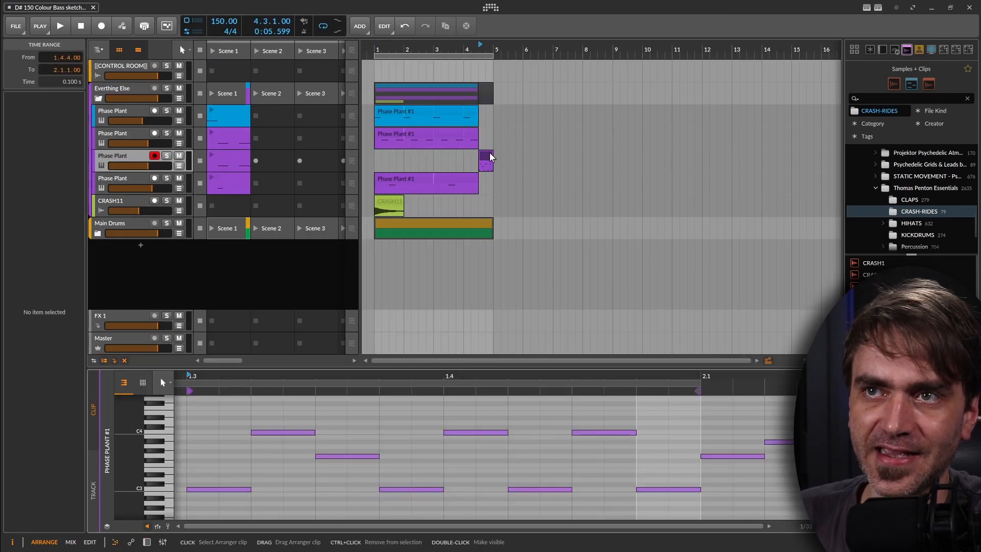
{"action": "key", "text": "space"}
{"action": "left_click", "coordinate": [411, 180]}
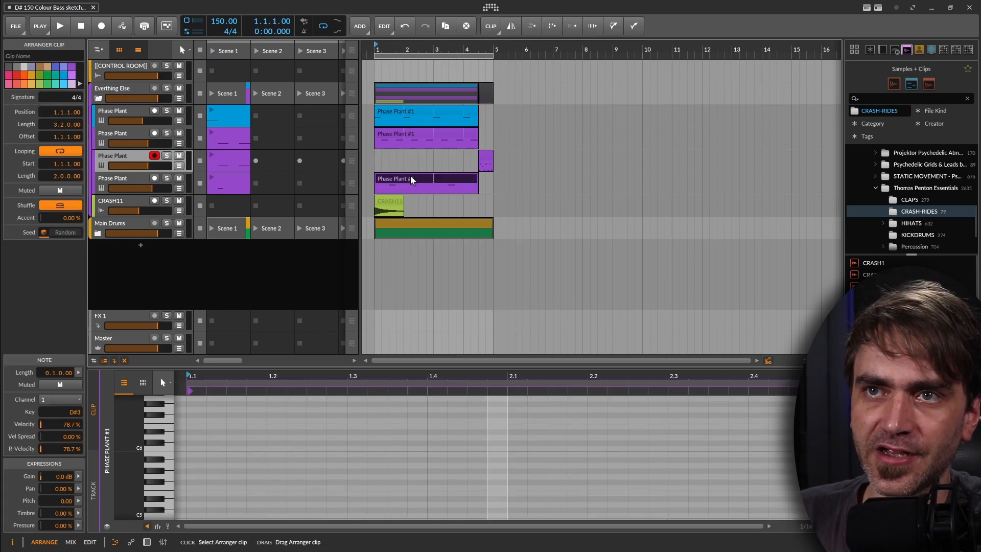
{"action": "key", "text": "space"}
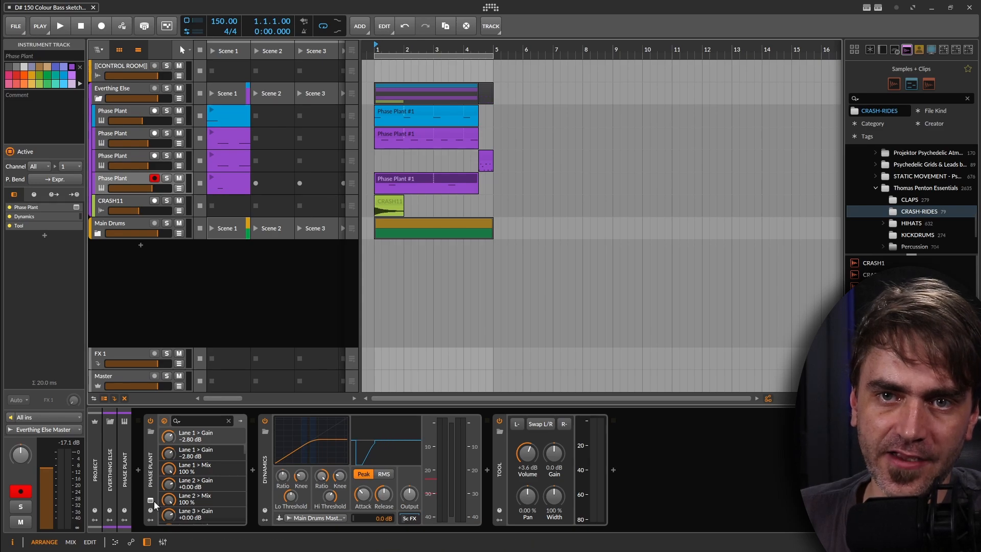
{"action": "left_click", "coordinate": [151, 501]}
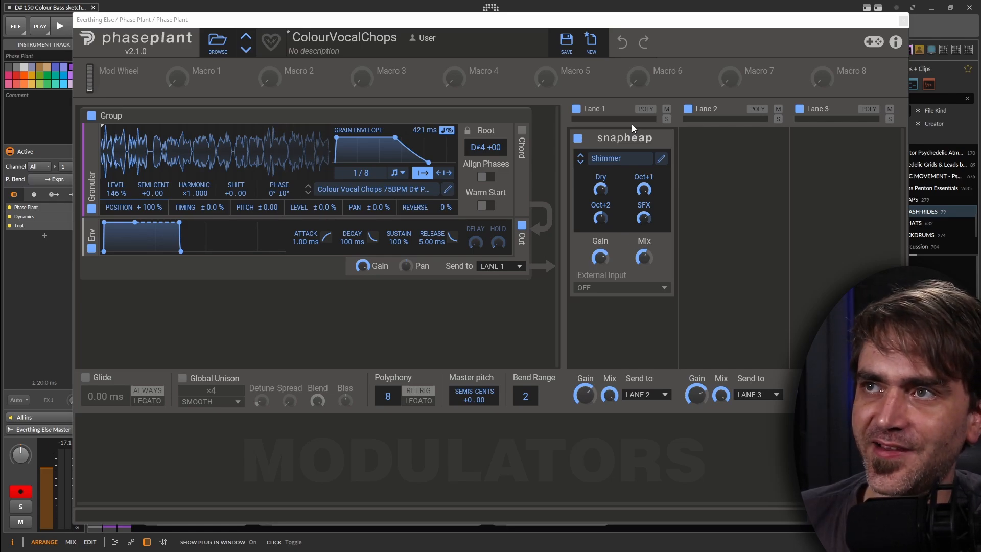
{"action": "left_click", "coordinate": [903, 21]}
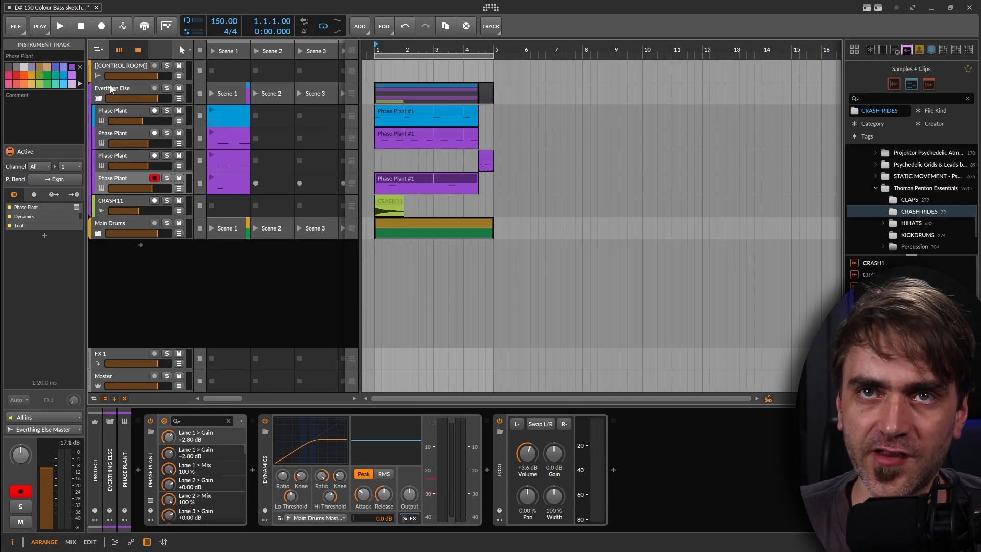
Step: Unfold the Main Drums group to show its kick and snare tracks, and play back the arrangement
{"action": "left_click", "coordinate": [97, 99]}
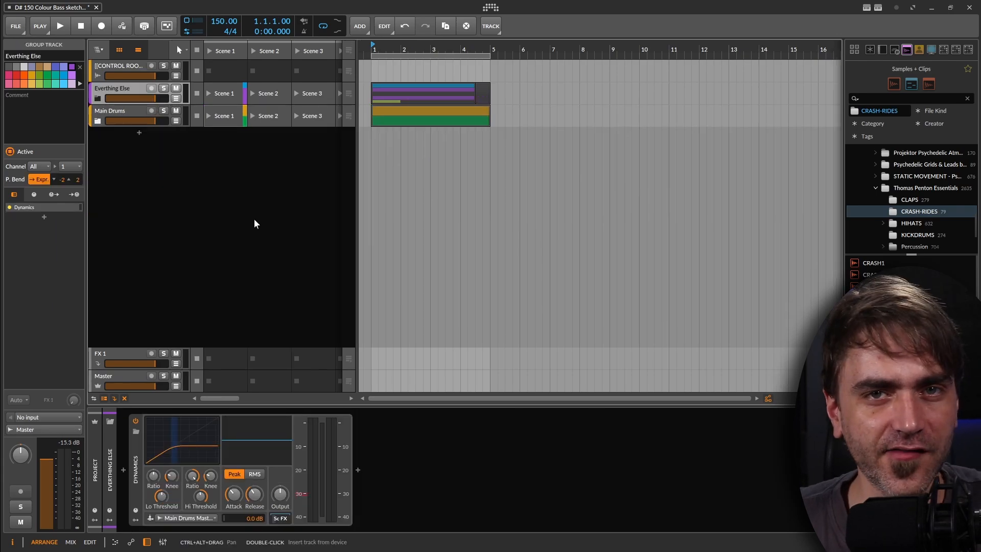
{"action": "left_click", "coordinate": [97, 98]}
{"action": "left_click", "coordinate": [98, 233]}
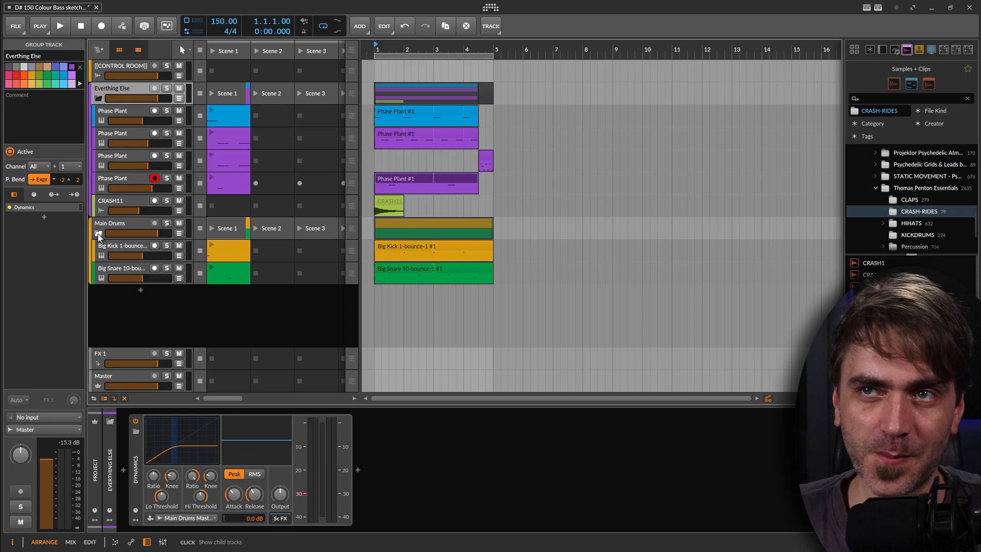
{"action": "left_click", "coordinate": [242, 308]}
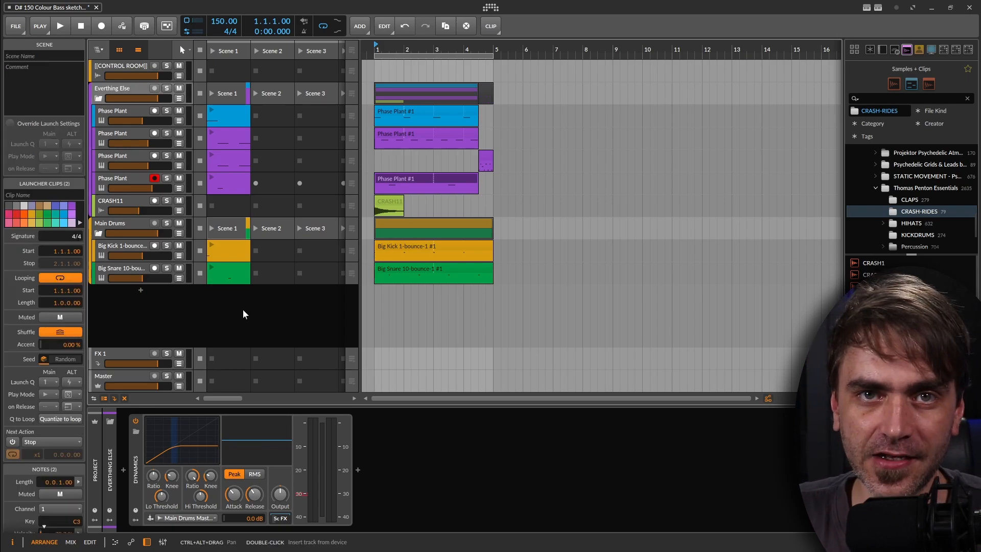
{"action": "key", "text": "space"}
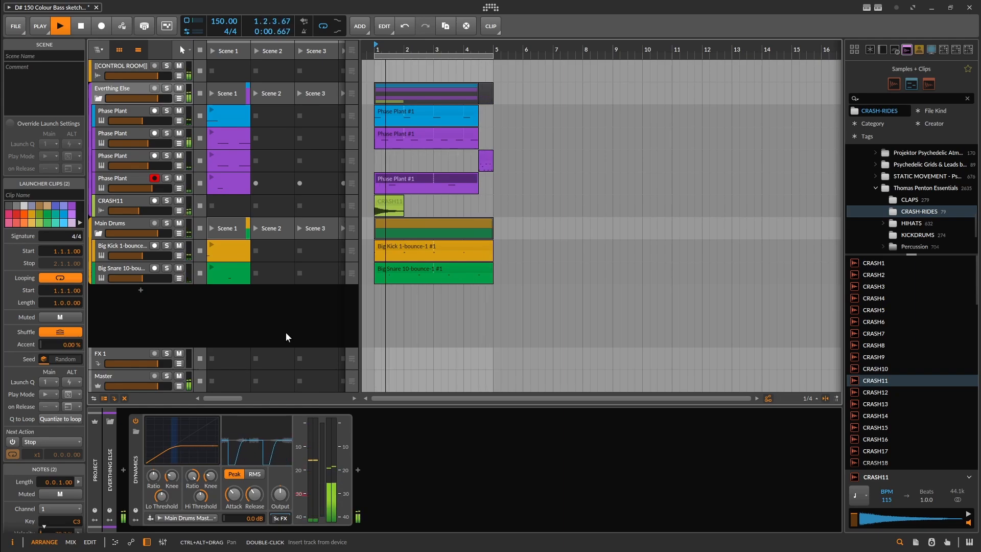
{"action": "key", "text": "space"}
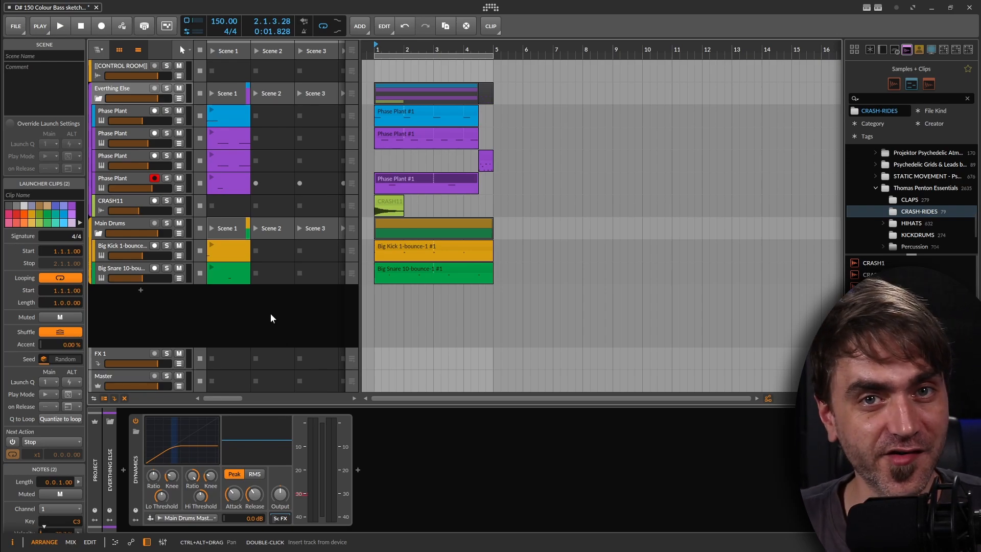
Step: In the second Phase Plant track's granular generator, set position randomization to 0% and move the playback start to the sample's beginning
{"action": "left_click", "coordinate": [422, 135]}
{"action": "left_click", "coordinate": [136, 140]}
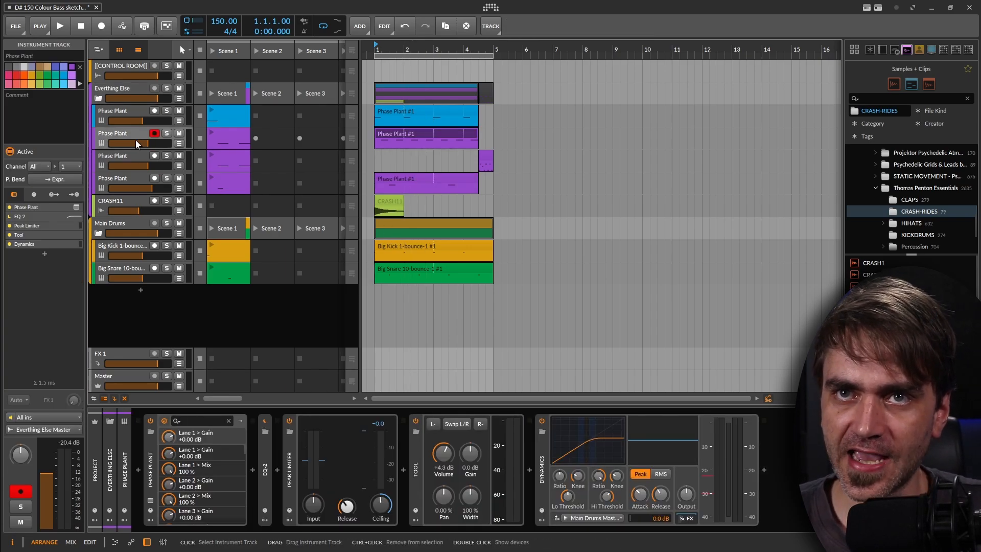
{"action": "left_click", "coordinate": [148, 501]}
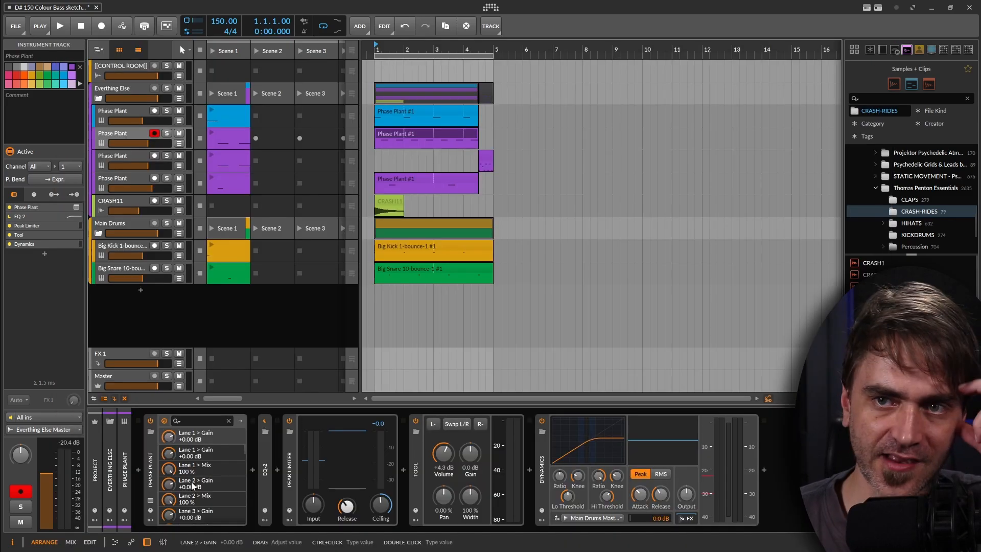
{"action": "left_click", "coordinate": [885, 44]}
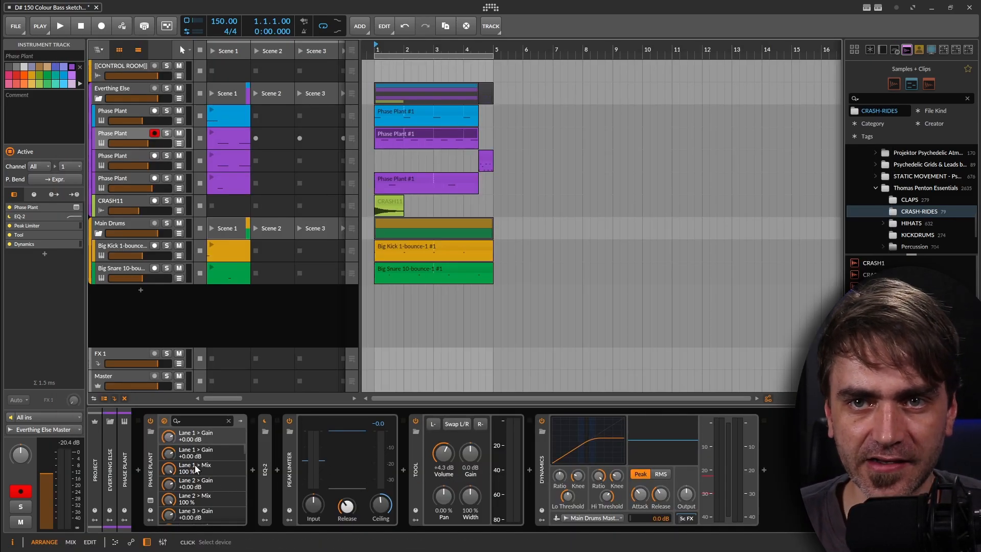
{"action": "left_click", "coordinate": [151, 486]}
{"action": "left_click", "coordinate": [151, 499]}
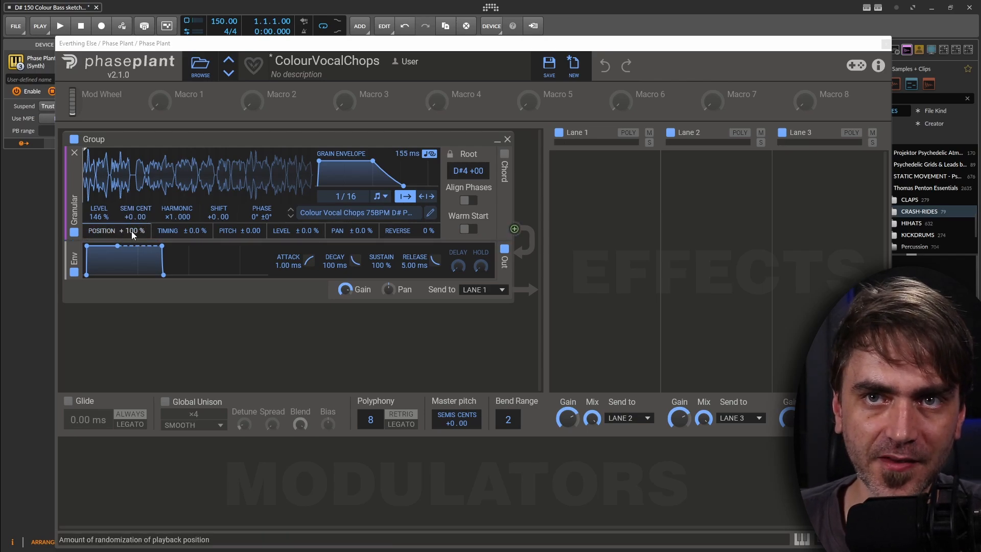
{"action": "left_click_drag", "start_coordinate": [132, 233], "coordinate": [132, 322]}
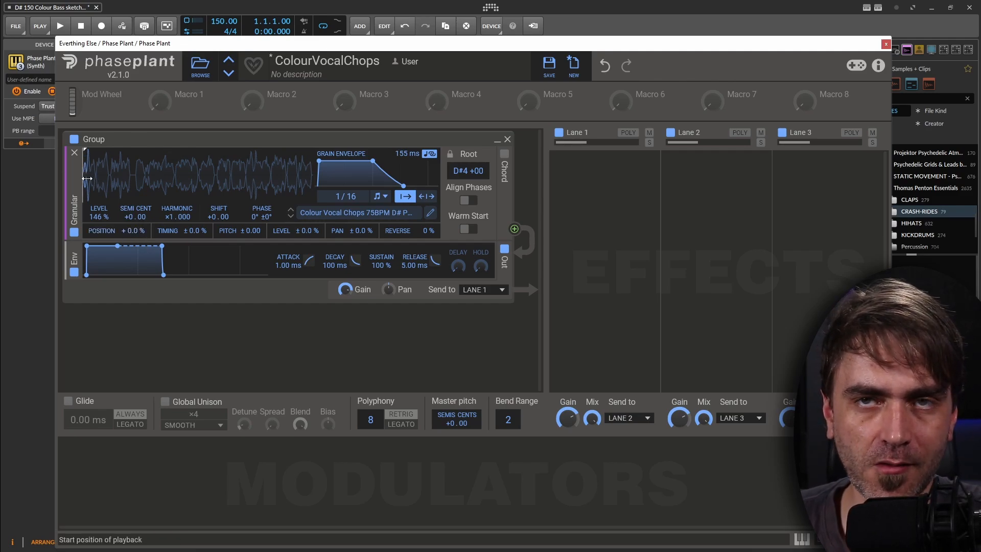
{"action": "mouse_move", "coordinate": [86, 183]}
{"action": "left_mouse_down"}
{"action": "mouse_move", "coordinate": [279, 188]}
{"action": "mouse_move", "coordinate": [82, 190]}
{"action": "left_mouse_up"}
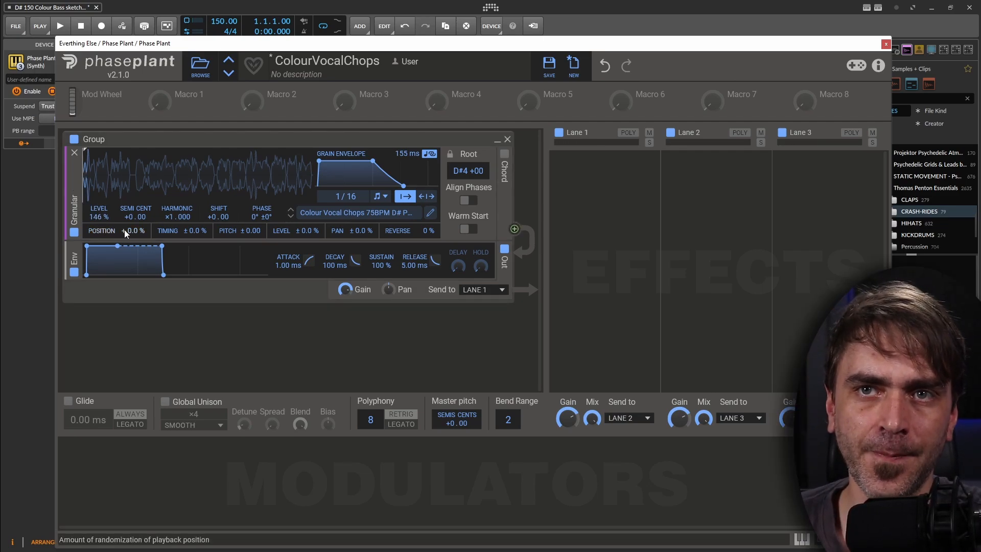
Step: Set the granular generator's position randomization to 100% and close the plug-in window
{"action": "left_click_drag", "start_coordinate": [126, 230], "coordinate": [130, 230]}
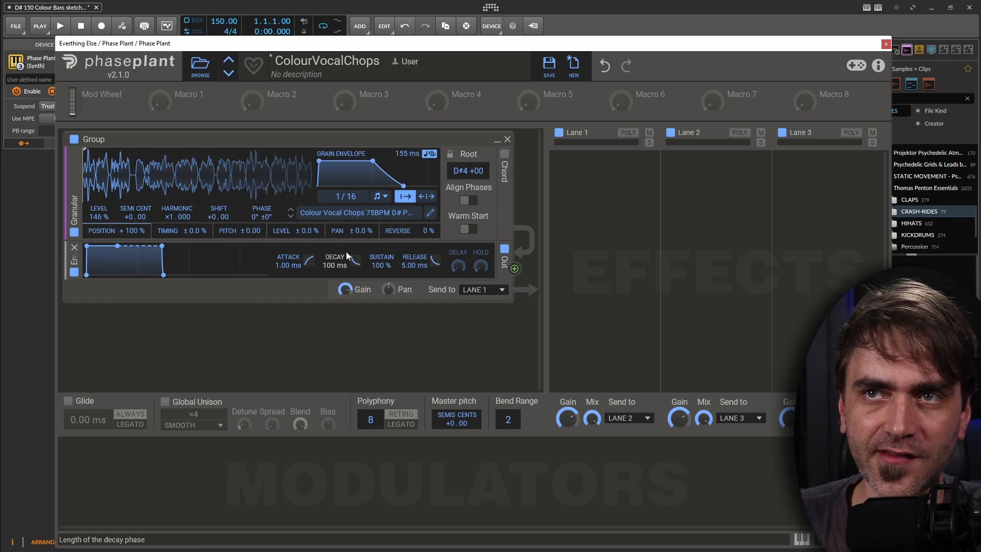
{"action": "left_click", "coordinate": [886, 43]}
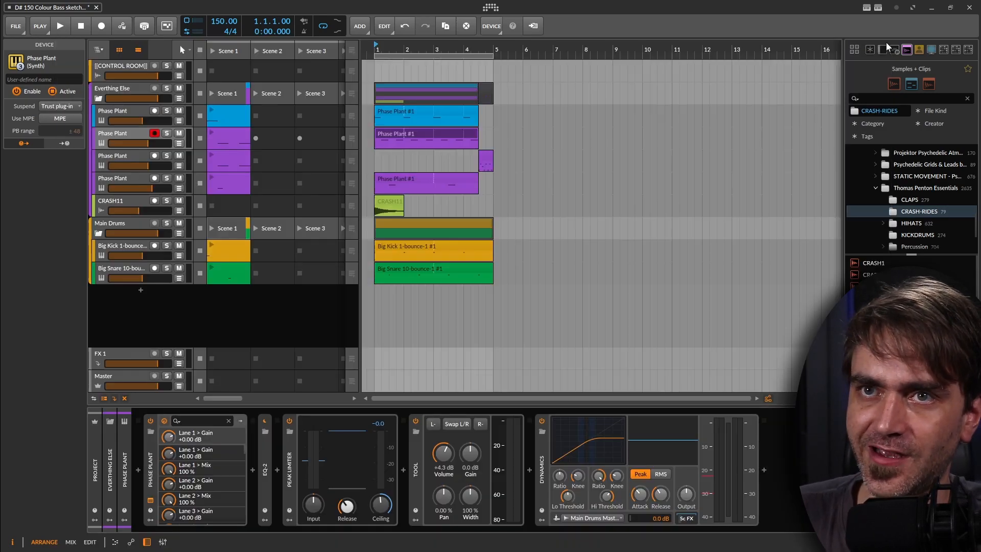
Step: Inspect the Granular Bass Sketcher preset in the blue Phase Plant track, then close its window
{"action": "left_click", "coordinate": [124, 114]}
{"action": "left_click", "coordinate": [151, 504]}
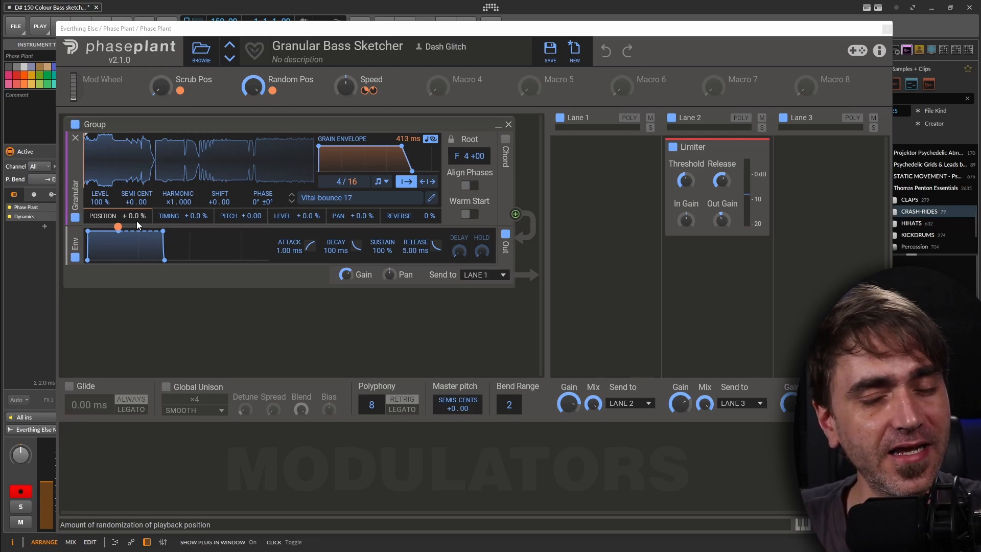
{"action": "left_click", "coordinate": [886, 30]}
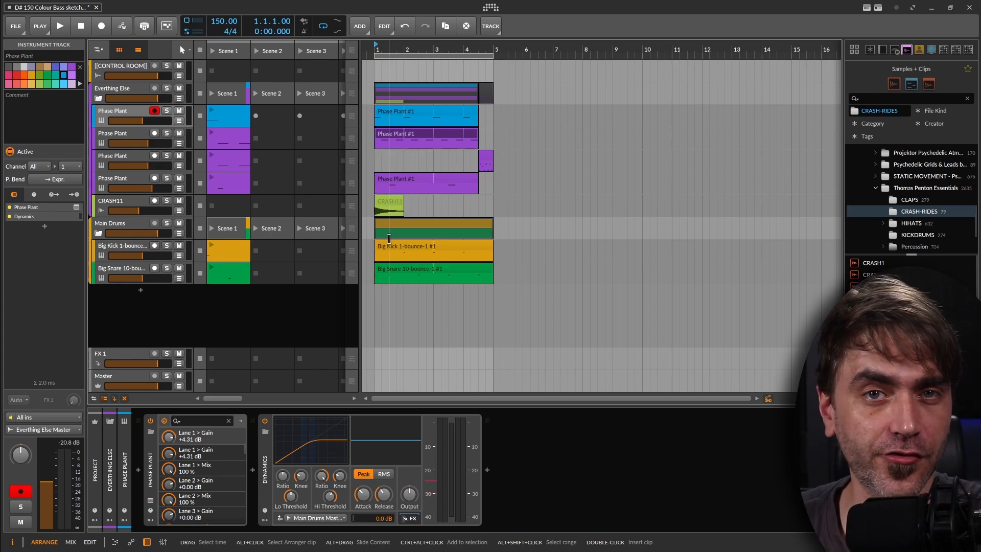
Step: Collapse the Everthing Else and Main Drums groups to hide their child tracks
{"action": "left_click", "coordinate": [540, 263]}
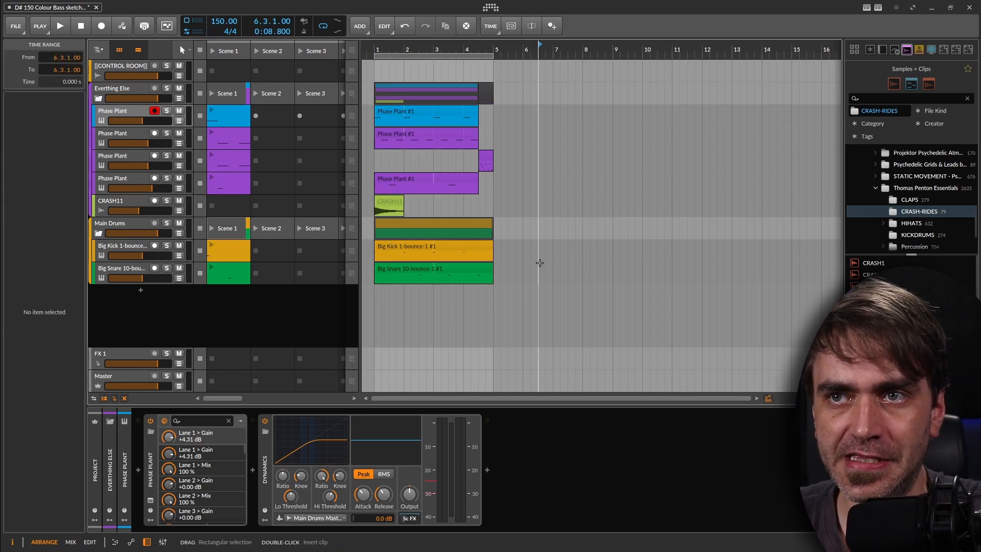
{"action": "left_click", "coordinate": [98, 98]}
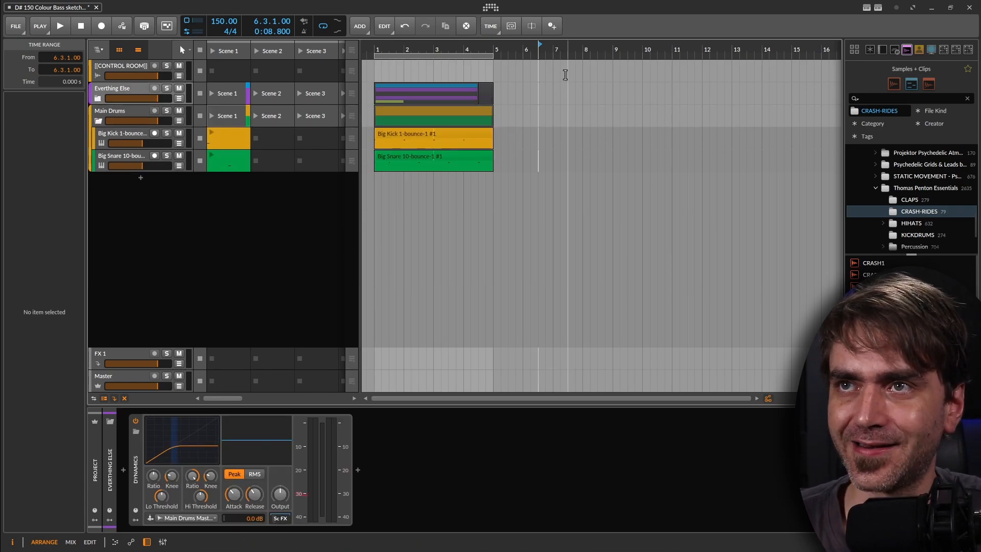
{"action": "left_click", "coordinate": [167, 219]}
{"action": "left_click", "coordinate": [98, 121]}
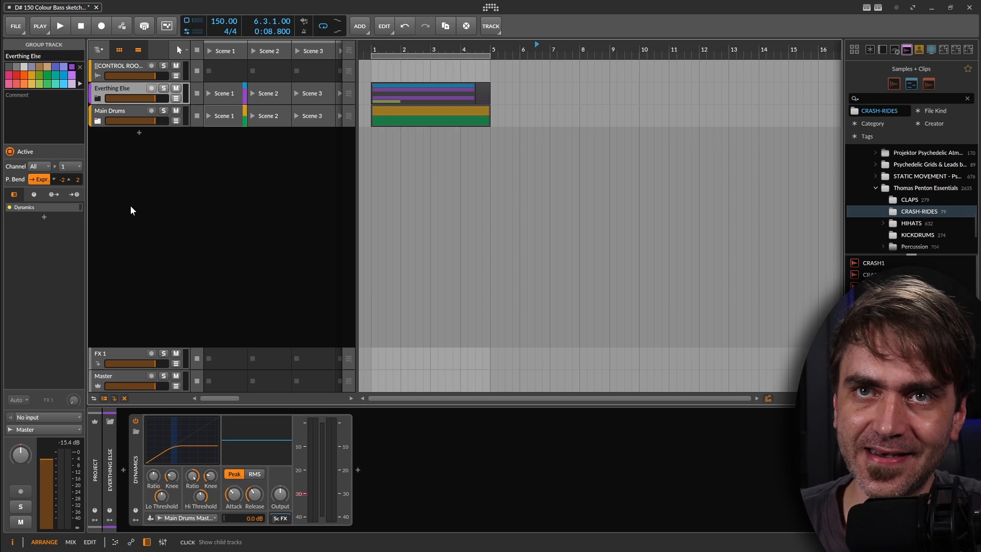
Step: Create a new instrument track with Phase Plant and add a Granular generator to the empty patch
{"action": "double_click", "coordinate": [143, 139]}
{"action": "type", "text": "pha"}
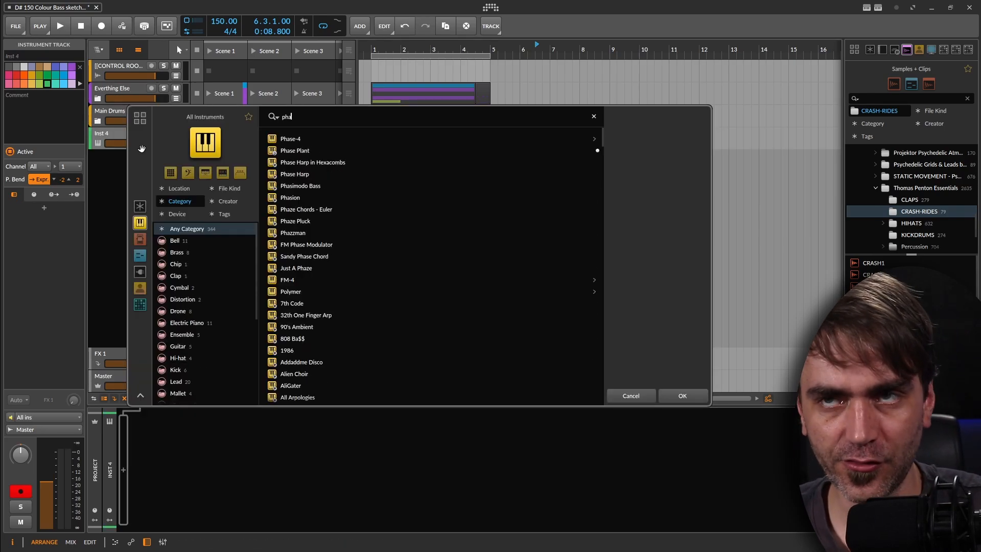
{"action": "type", "text": "s"}
{"action": "left_click", "coordinate": [323, 150]}
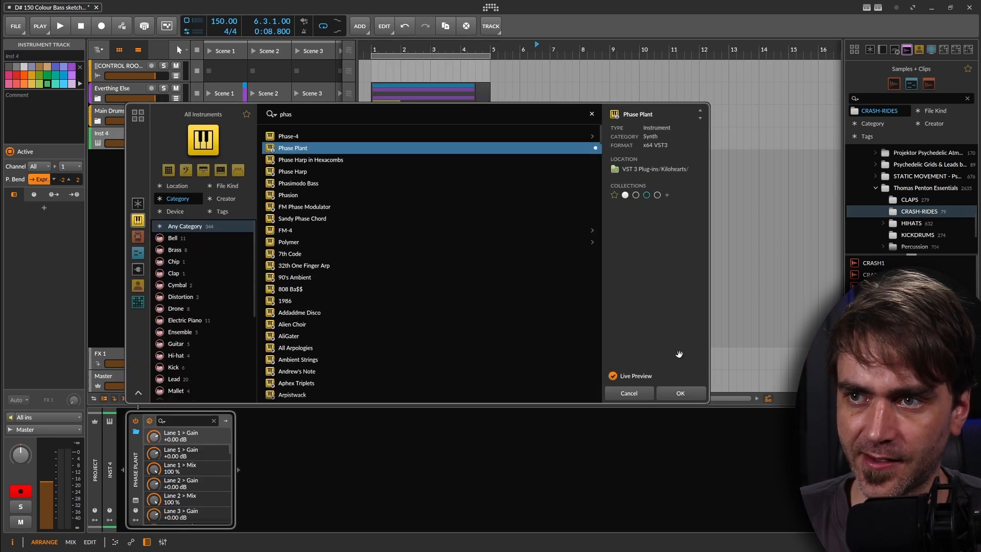
{"action": "left_click", "coordinate": [674, 393]}
{"action": "left_click", "coordinate": [234, 148]}
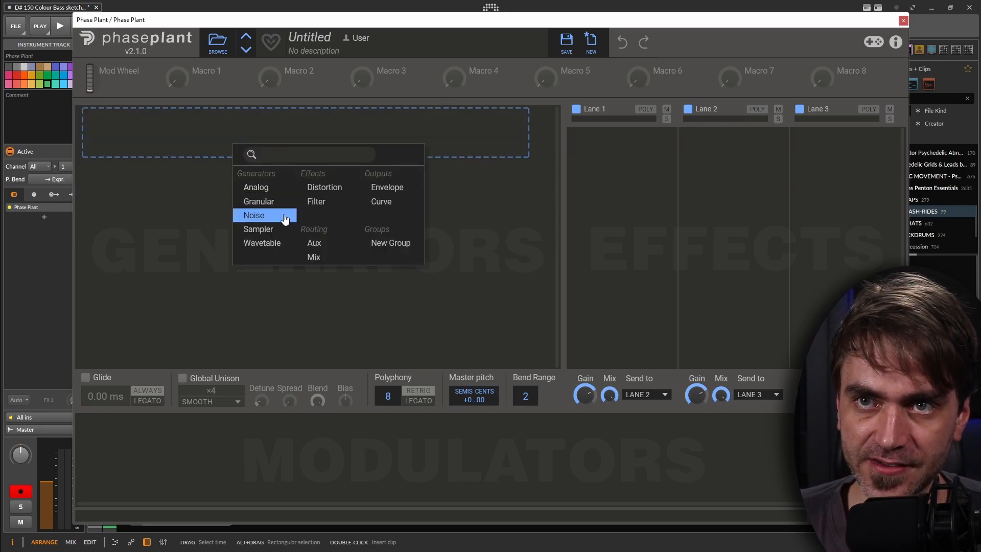
{"action": "left_click", "coordinate": [258, 202]}
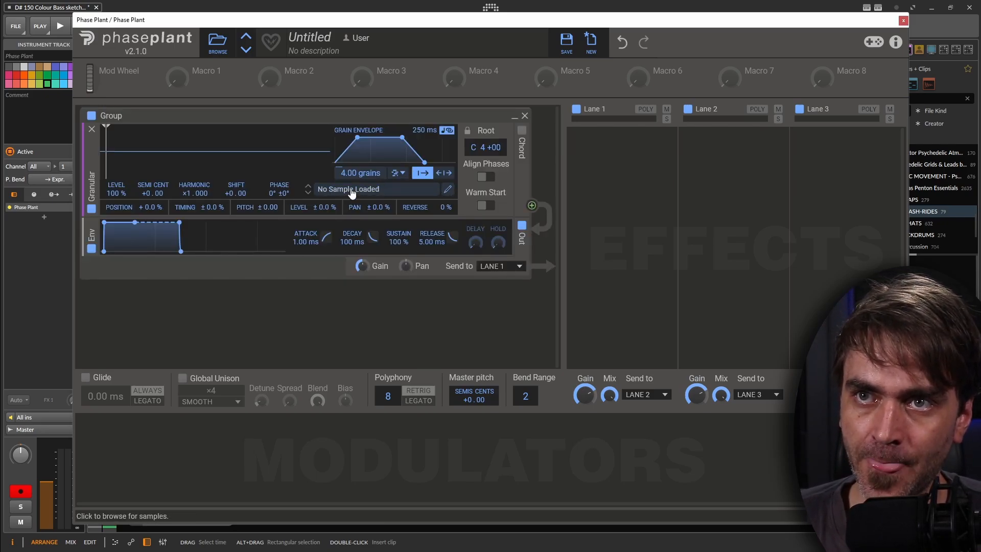
Step: Load the Female Phonemes sample from the factory Grains vocals and move the playback start to the sample's beginning
{"action": "left_click", "coordinate": [351, 190]}
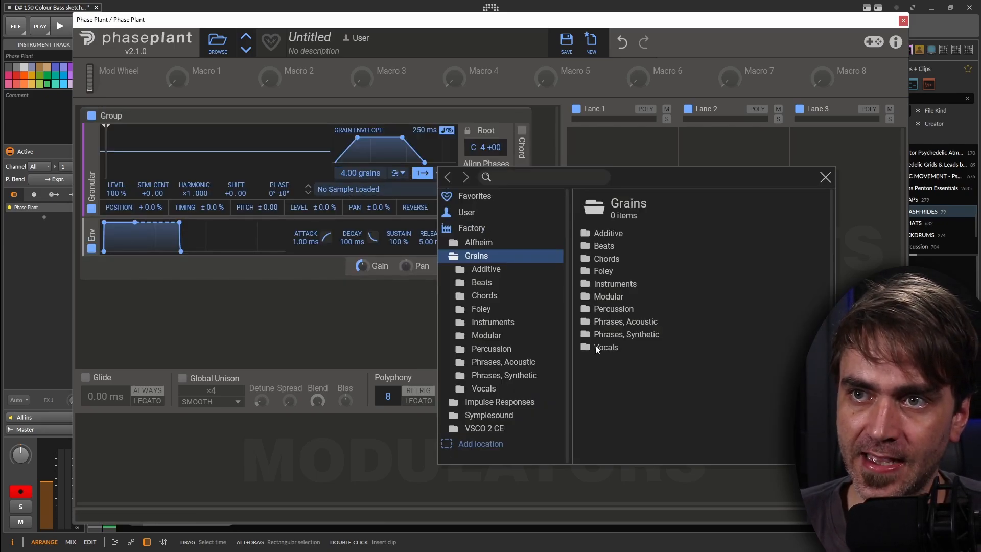
{"action": "left_click", "coordinate": [489, 390]}
{"action": "double_click", "coordinate": [635, 234]}
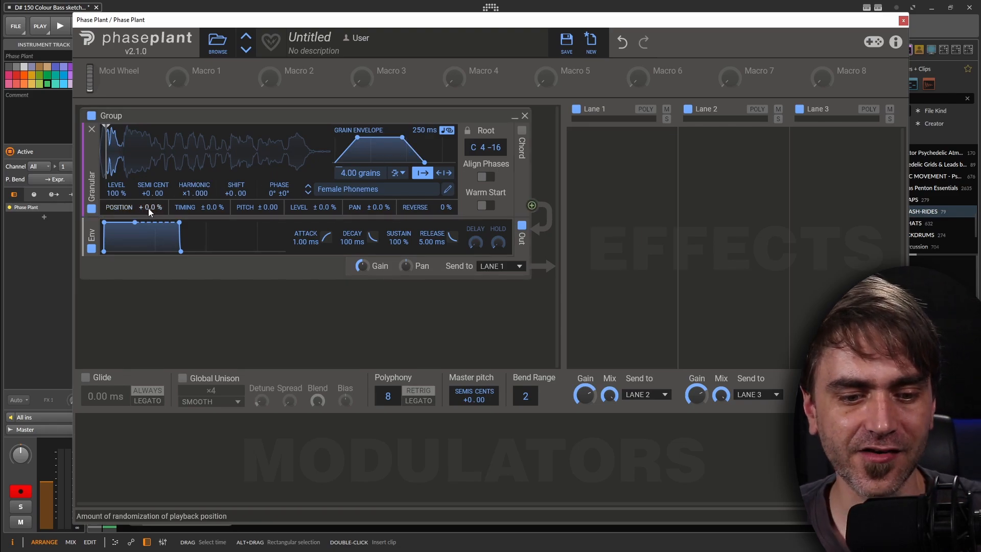
{"action": "mouse_move", "coordinate": [106, 154]}
{"action": "left_mouse_down"}
{"action": "mouse_move", "coordinate": [166, 167]}
{"action": "mouse_move", "coordinate": [237, 162]}
{"action": "mouse_move", "coordinate": [102, 161]}
{"action": "left_mouse_up"}
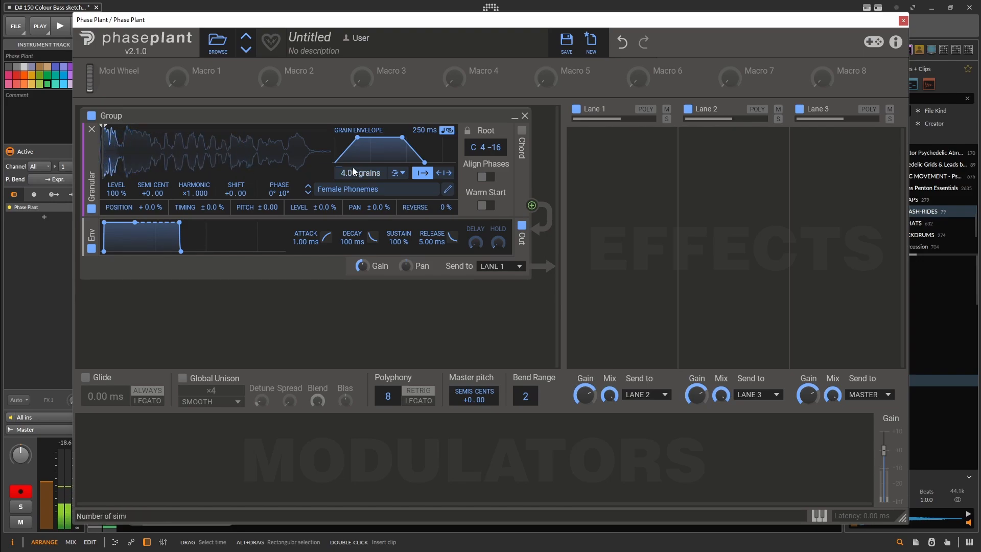
Step: Set the Granular generator to a synced 2/16 rate, an instant-attack 197 ms grain envelope and +100% position randomness
{"action": "left_click", "coordinate": [398, 177]}
{"action": "left_click", "coordinate": [398, 188]}
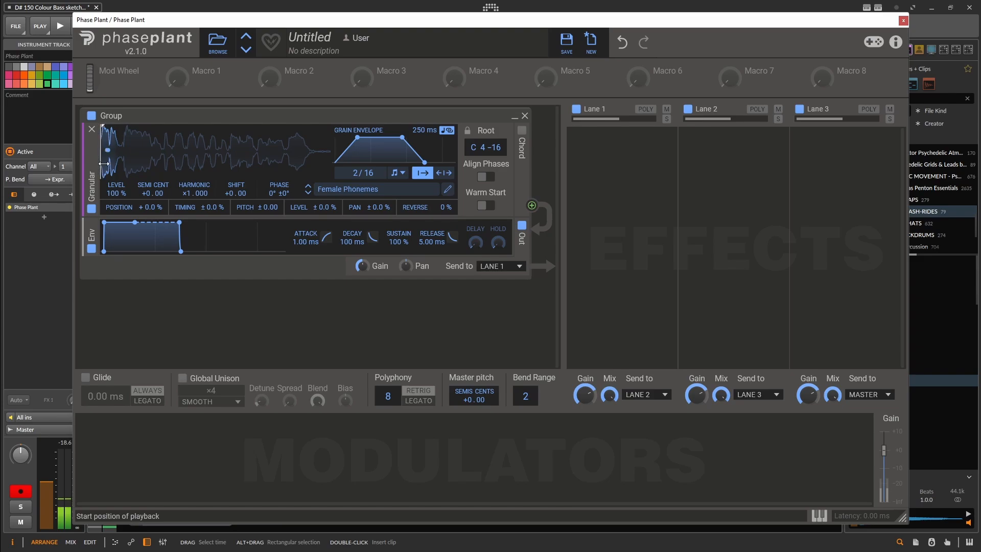
{"action": "left_click_drag", "start_coordinate": [341, 137], "coordinate": [334, 137]}
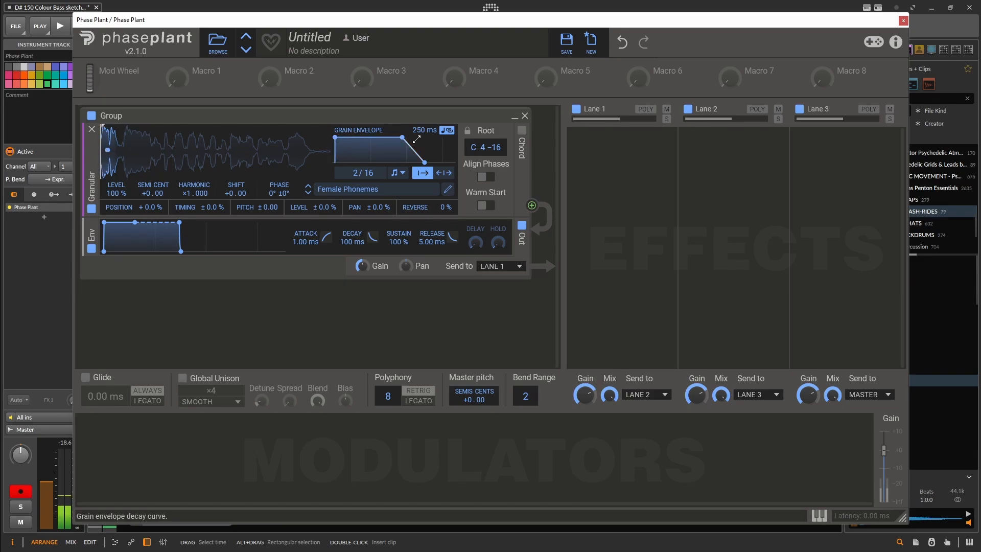
{"action": "left_click_drag", "start_coordinate": [425, 163], "coordinate": [408, 162]}
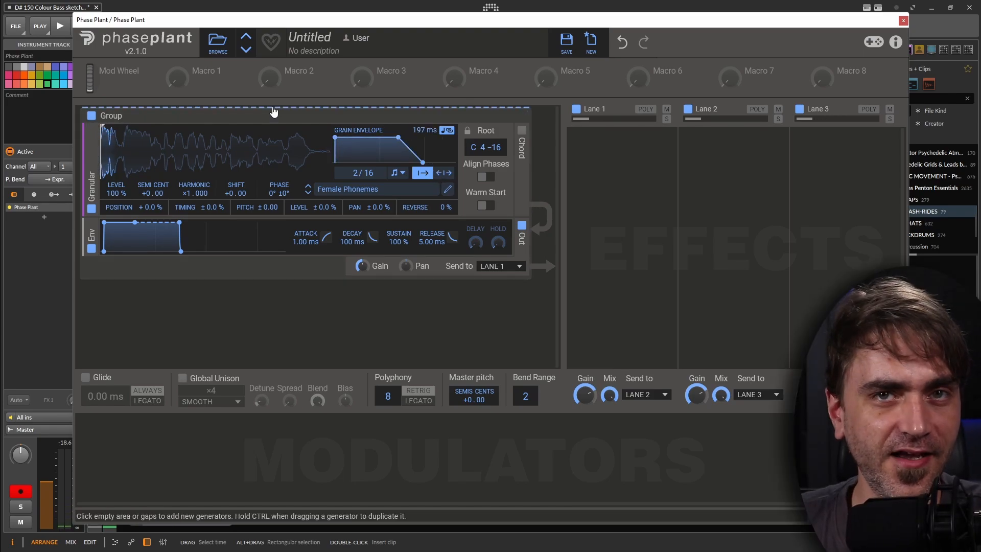
{"action": "left_click_drag", "start_coordinate": [151, 207], "coordinate": [151, 184]}
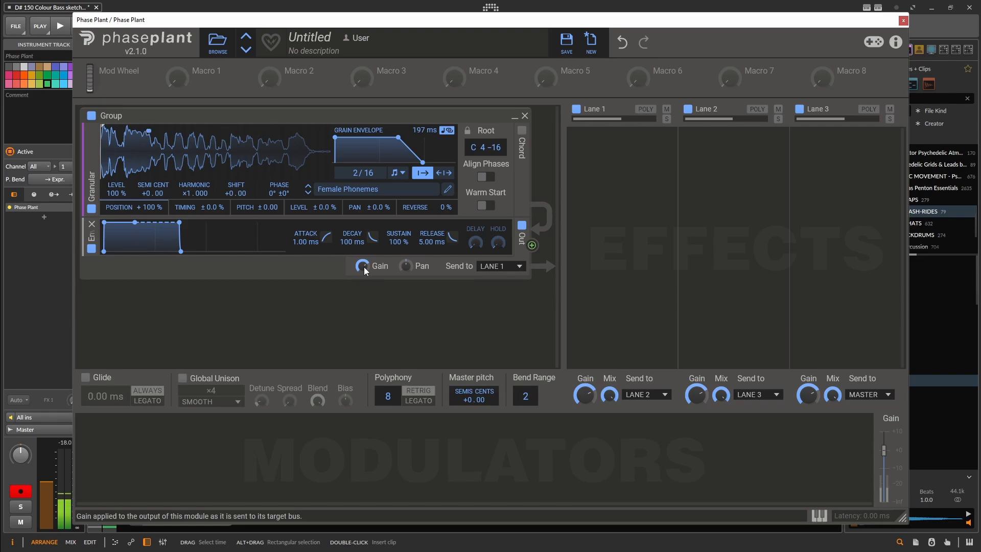
Step: Add a Random modulator and sync its rate to 1/16
{"action": "left_click", "coordinate": [136, 455]}
{"action": "left_click", "coordinate": [162, 444]}
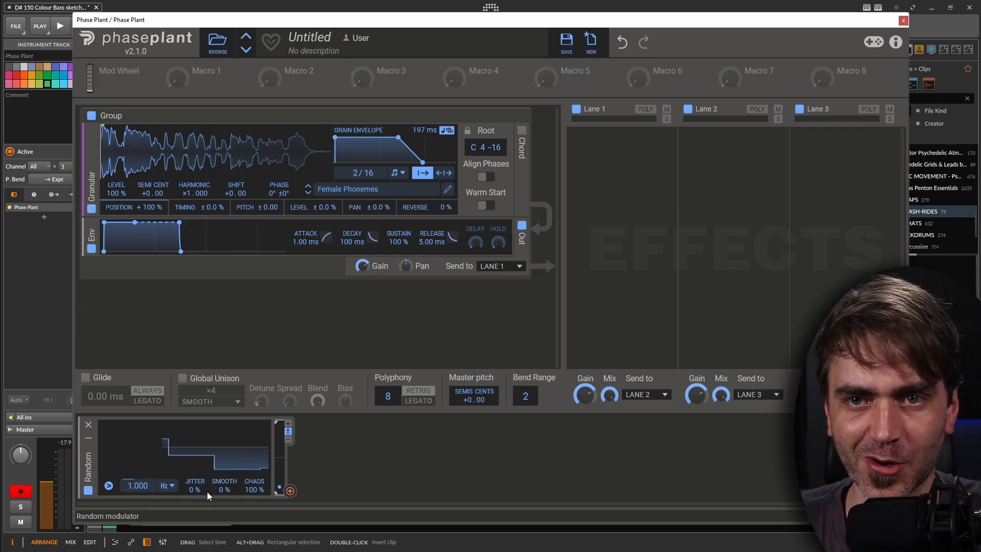
{"action": "left_click", "coordinate": [166, 485]}
{"action": "left_click", "coordinate": [185, 499]}
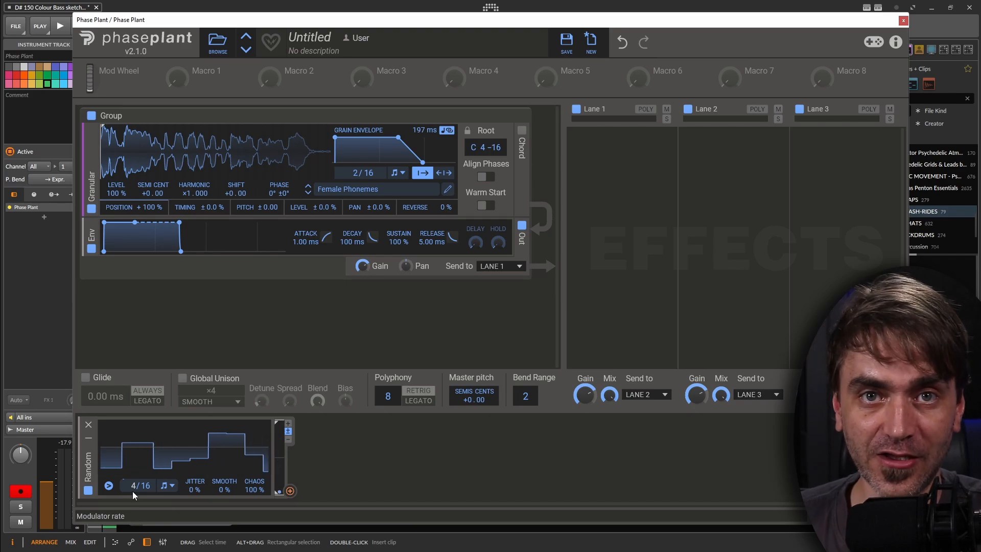
{"action": "mouse_move", "coordinate": [133, 492]}
{"action": "left_mouse_down"}
{"action": "mouse_move", "coordinate": [140, 483]}
{"action": "mouse_move", "coordinate": [129, 487]}
{"action": "left_mouse_up"}
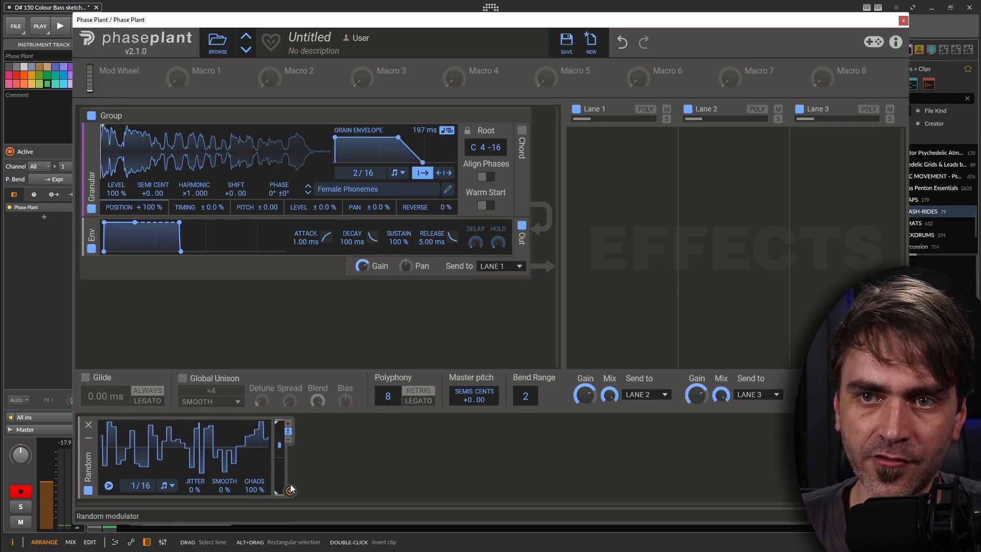
Step: Route the Random modulator to the Granular generator's semitone tuning, adjust its depth, and close the Phase Plant window
{"action": "left_click_drag", "start_coordinate": [290, 488], "coordinate": [152, 201]}
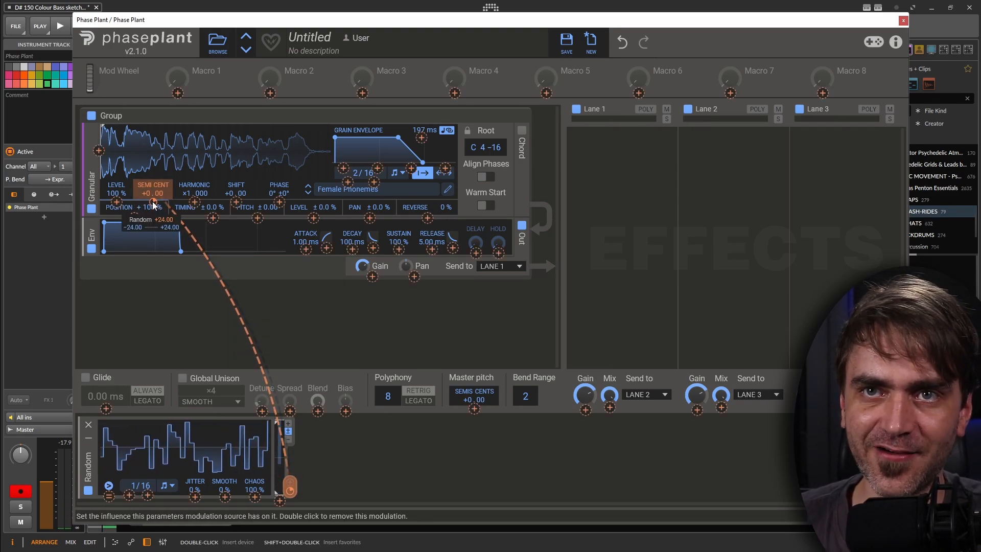
{"action": "left_click_drag", "start_coordinate": [152, 201], "coordinate": [152, 216]}
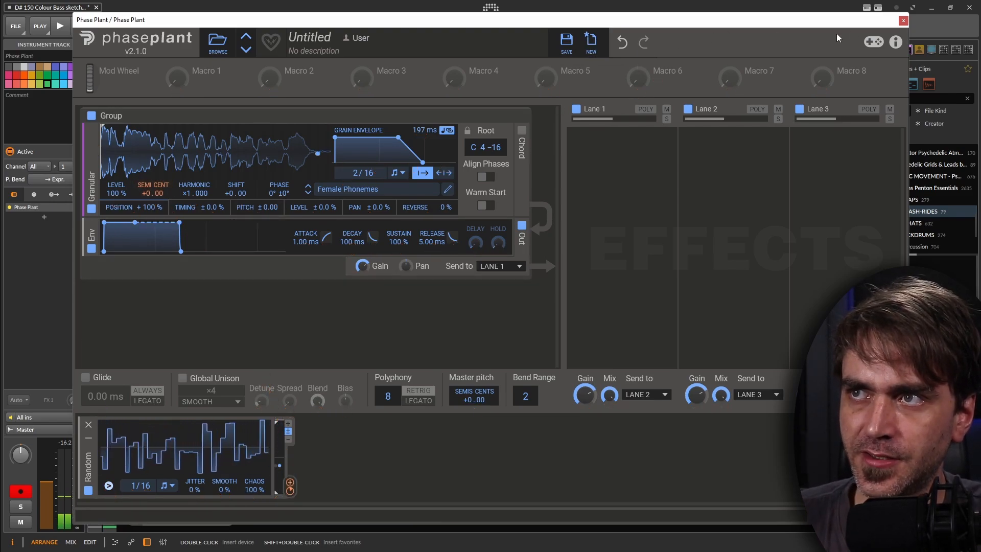
{"action": "left_click", "coordinate": [903, 20]}
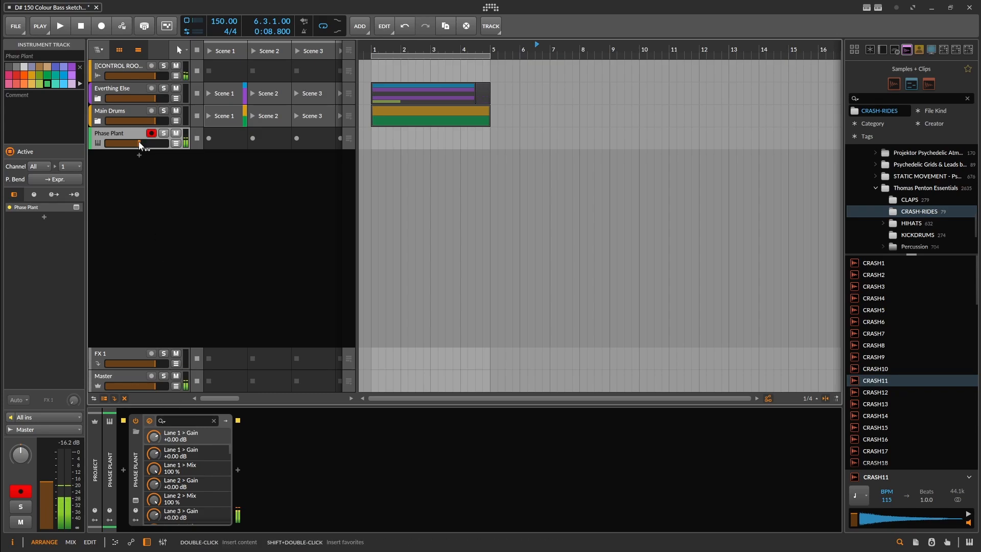
Step: Insert PITCHMAP after Phase Plant on the instrument track
{"action": "left_click", "coordinate": [238, 470]}
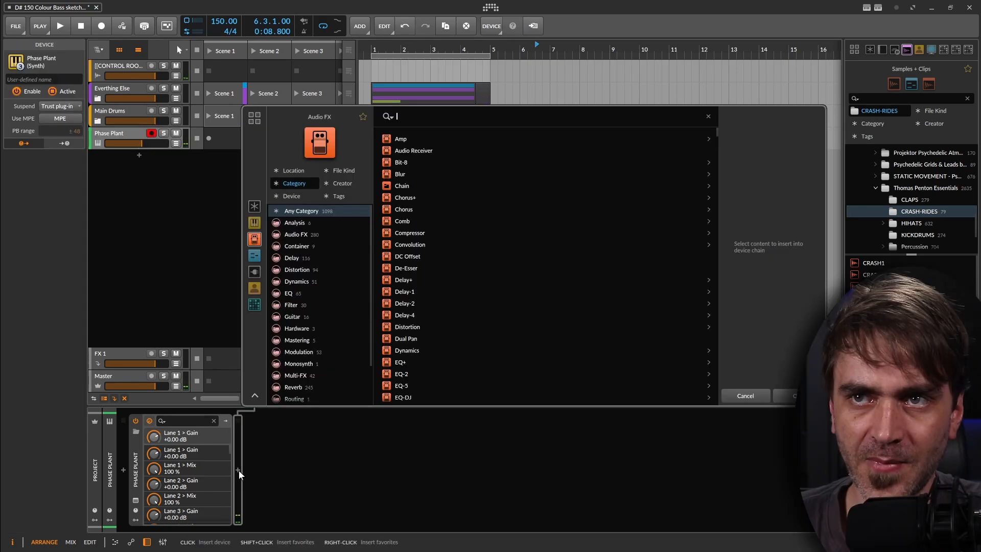
{"action": "type", "text": "pio"}
{"action": "key", "text": "BackSpace"}
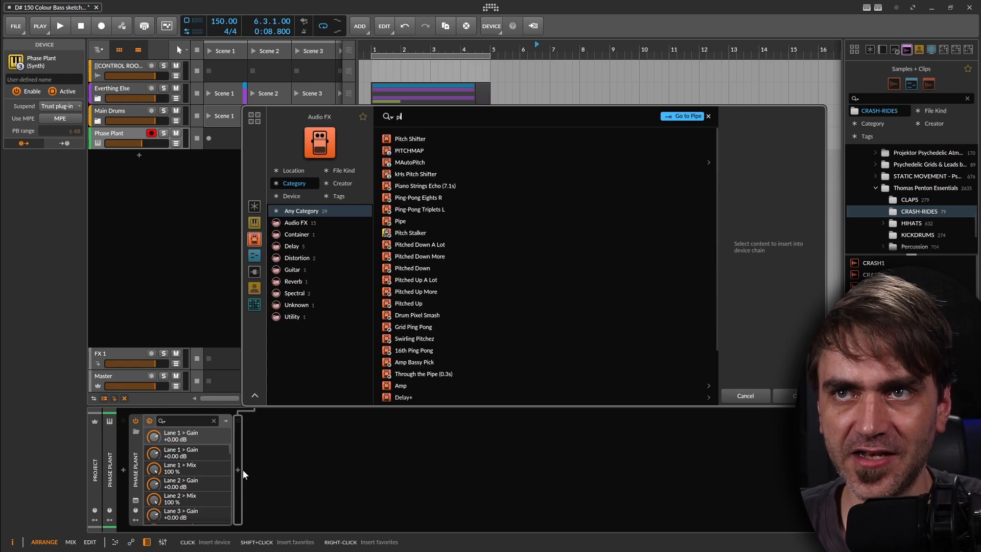
{"action": "left_click", "coordinate": [421, 149]}
{"action": "left_click", "coordinate": [789, 391]}
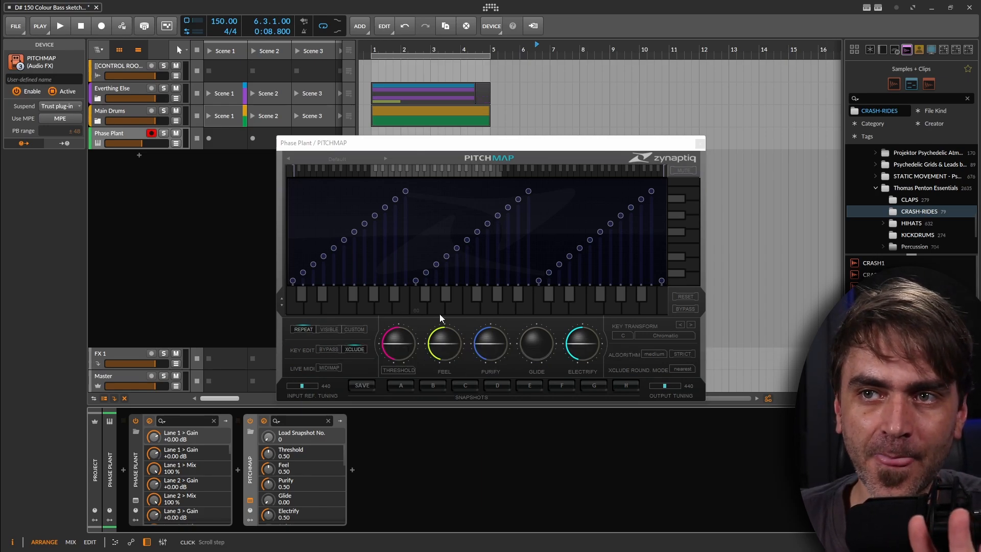
Step: Set PITCHMAP's Purify to 1.00 and delete the device from the Phase Plant track
{"action": "mouse_move", "coordinate": [428, 329]}
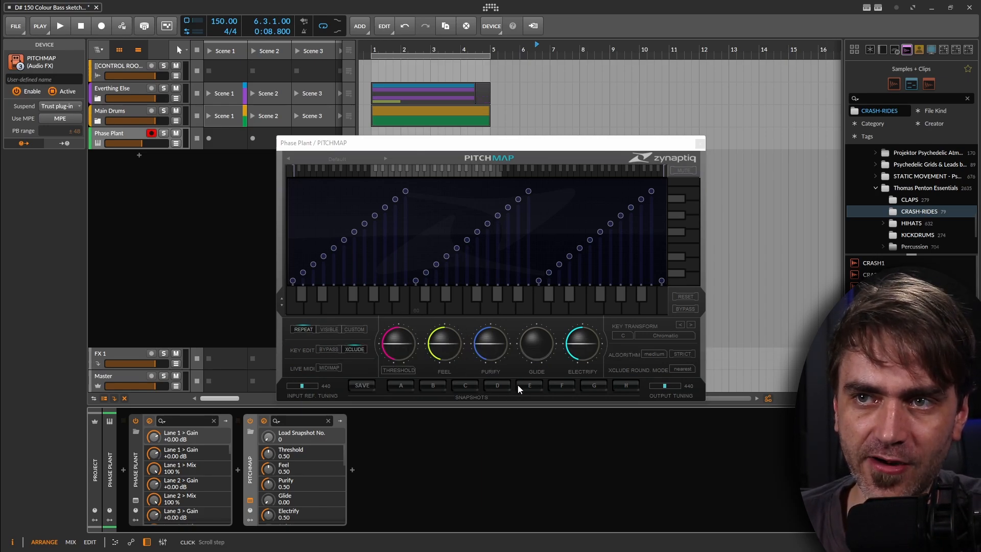
{"action": "mouse_move", "coordinate": [494, 353]}
{"action": "left_click_drag", "start_coordinate": [494, 356], "coordinate": [501, 306]}
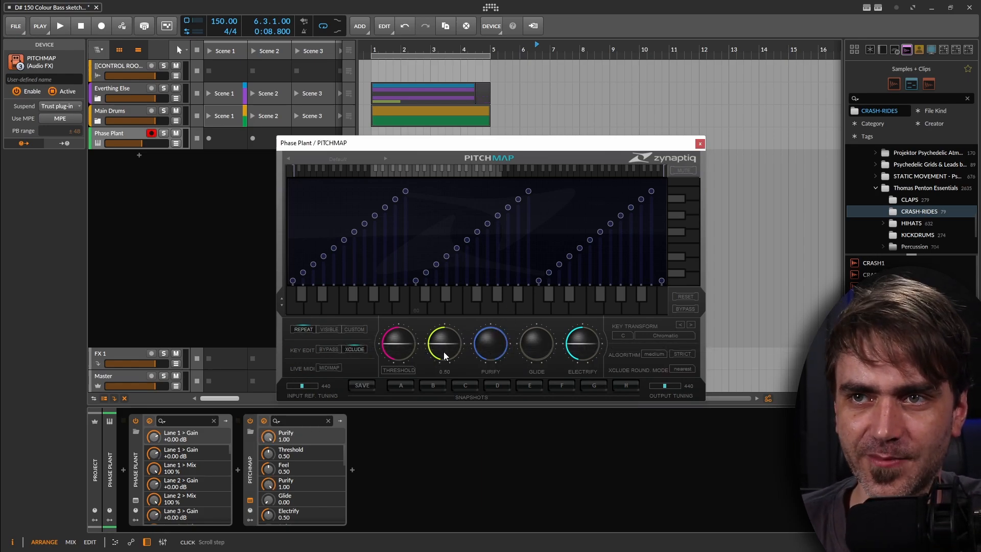
{"action": "mouse_move", "coordinate": [493, 352]}
{"action": "left_click_drag", "start_coordinate": [490, 350], "coordinate": [492, 347]}
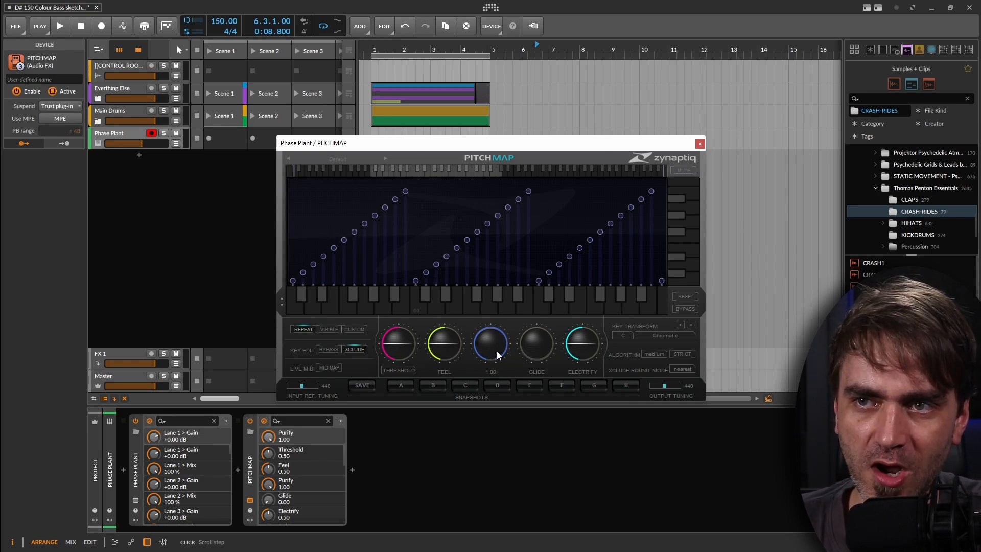
{"action": "left_click_drag", "start_coordinate": [495, 351], "coordinate": [492, 354]}
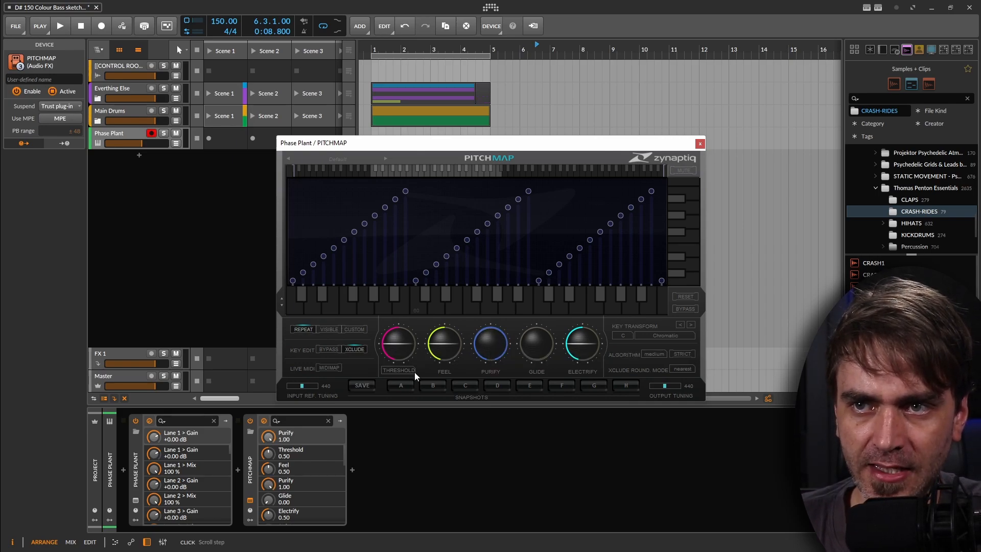
{"action": "mouse_move", "coordinate": [442, 349]}
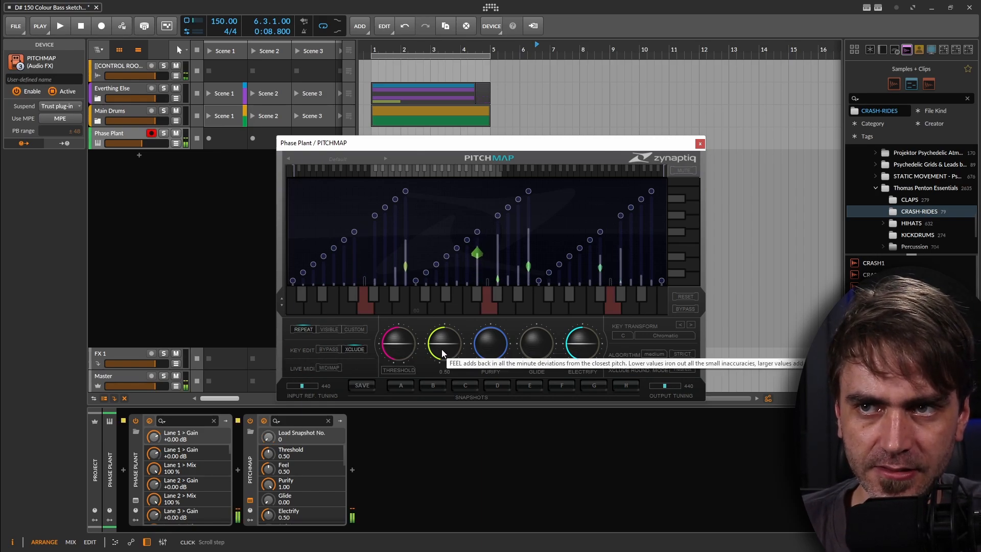
{"action": "left_click", "coordinate": [248, 475]}
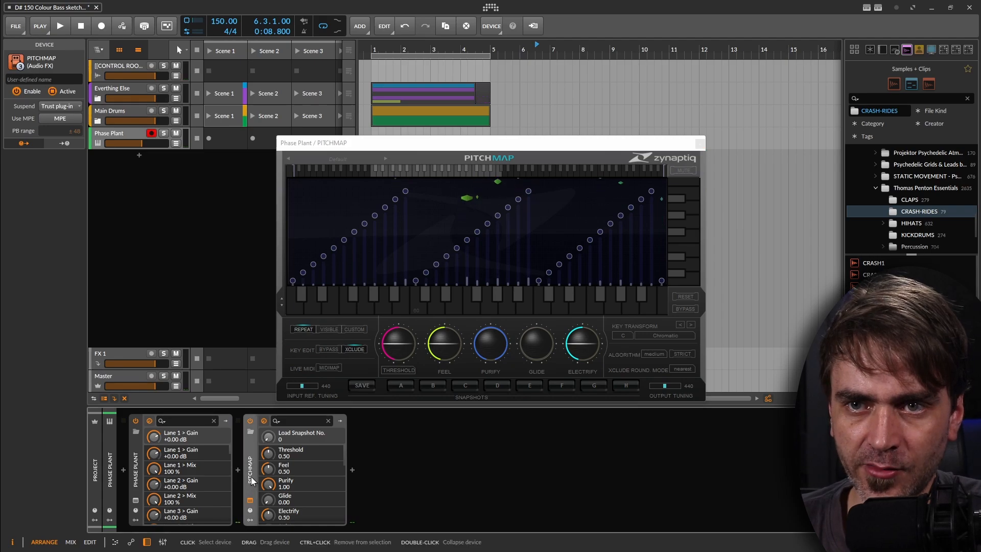
{"action": "key", "text": "Delete"}
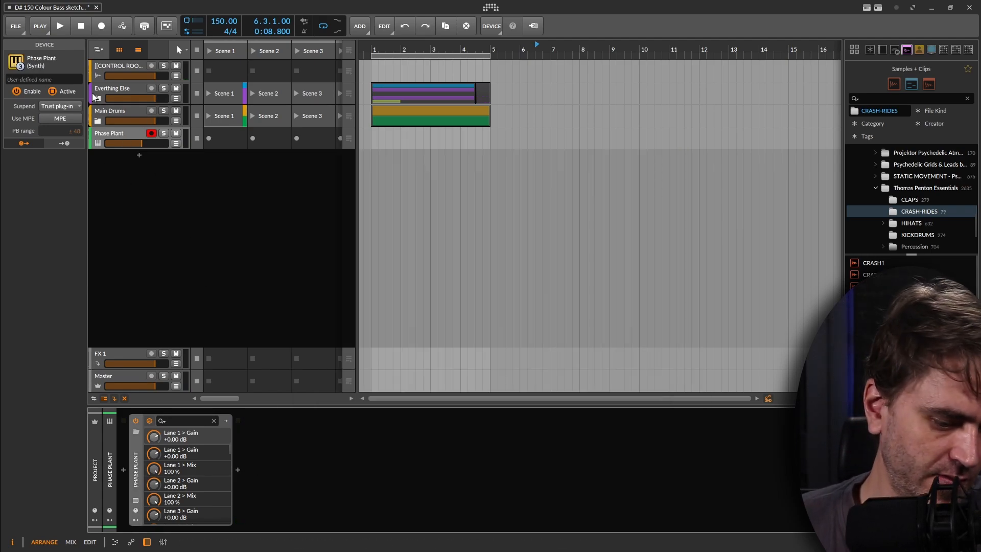
Step: Group the Phase Plant track and insert PITCHMAP on the new group
{"action": "left_click", "coordinate": [116, 134]}
{"action": "key", "text": "ctrl+g"}
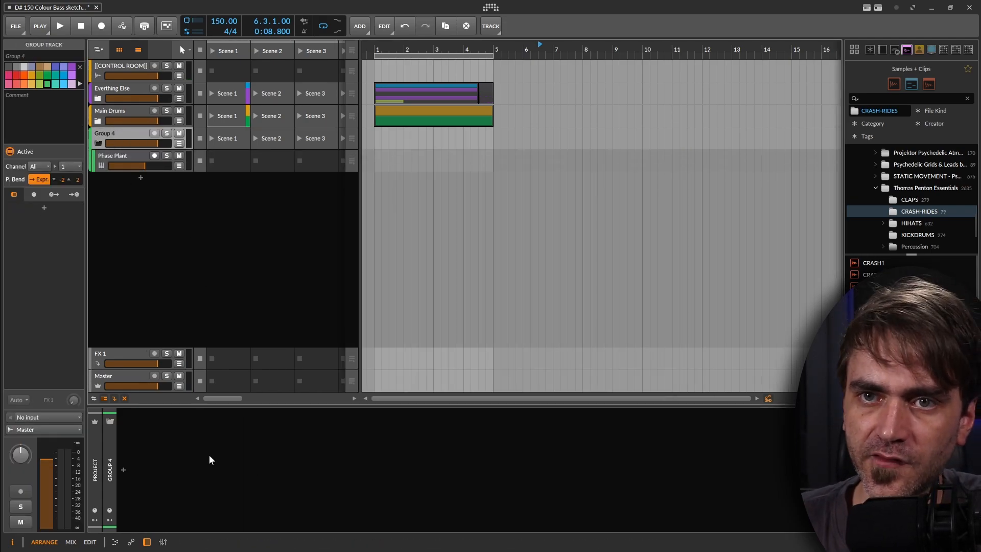
{"action": "left_click", "coordinate": [123, 475]}
{"action": "type", "text": "pi"}
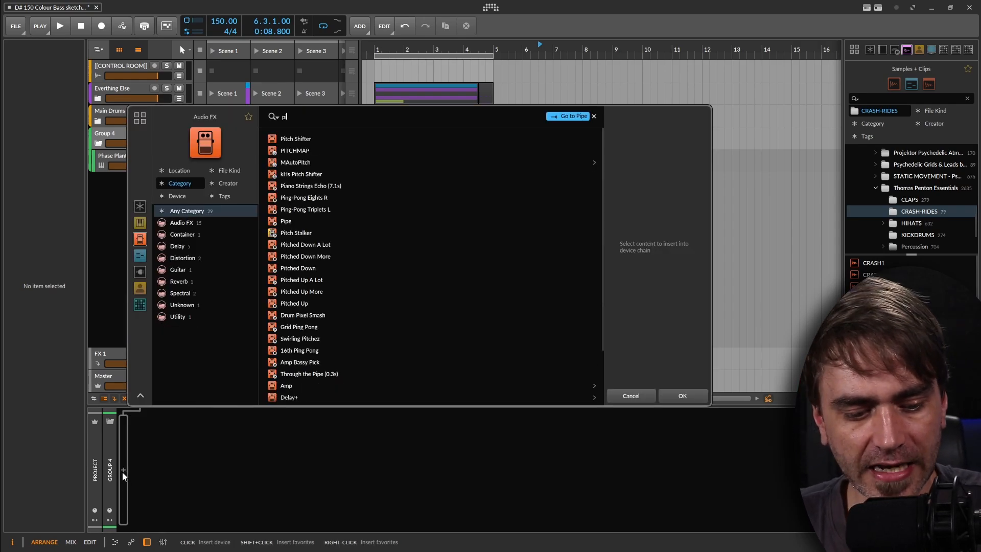
{"action": "type", "text": "t"}
{"action": "double_click", "coordinate": [302, 153]}
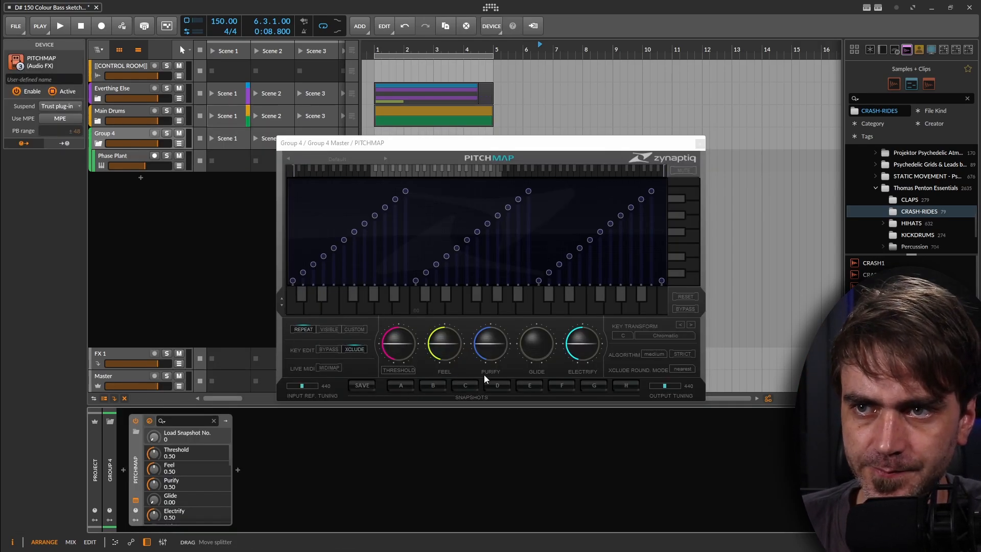
Step: Set the group PITCHMAP's Purify to 1.00 and its key transform to D#/Eb Pentatonic Minor, with the Phase Plant track selected
{"action": "left_click", "coordinate": [146, 160]}
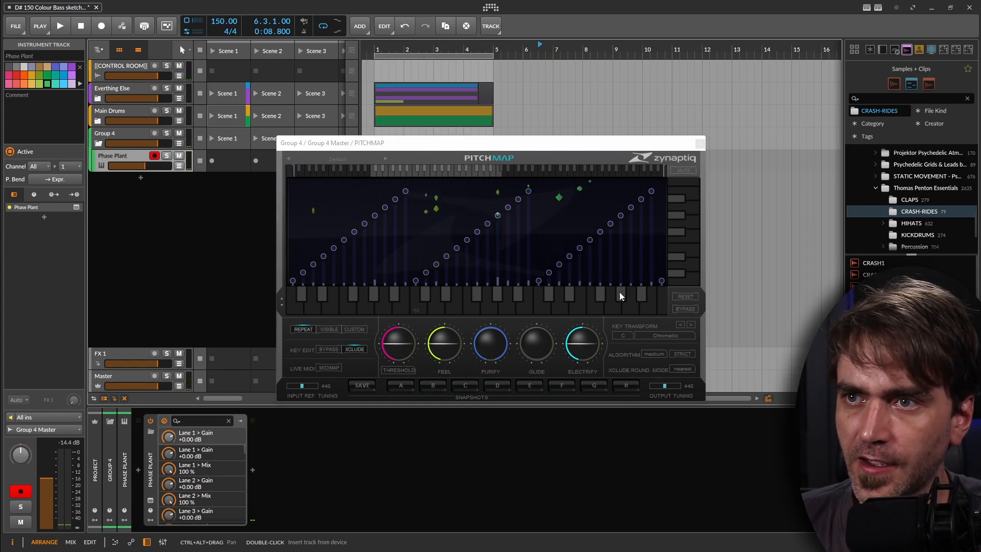
{"action": "left_click", "coordinate": [621, 336]}
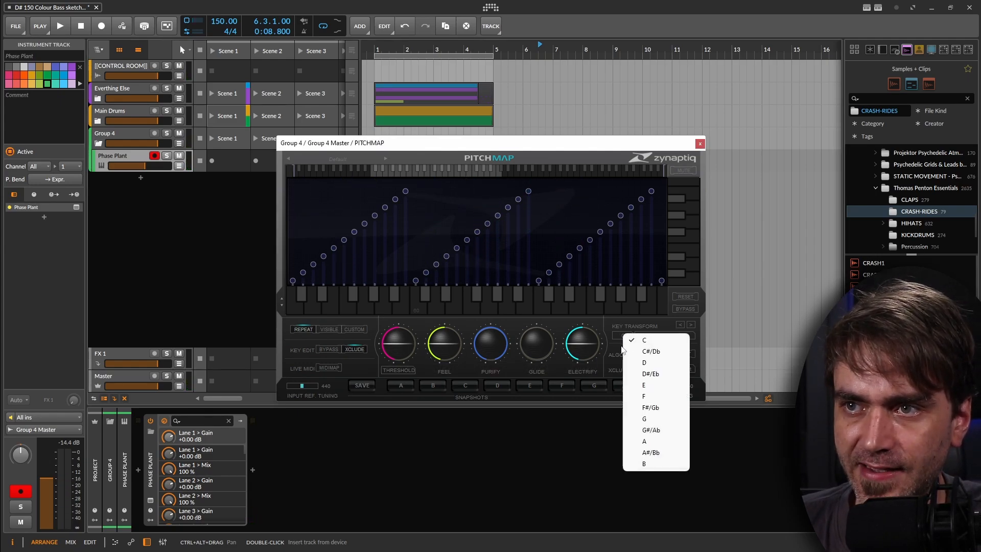
{"action": "left_click", "coordinate": [647, 373]}
{"action": "left_click", "coordinate": [652, 341]}
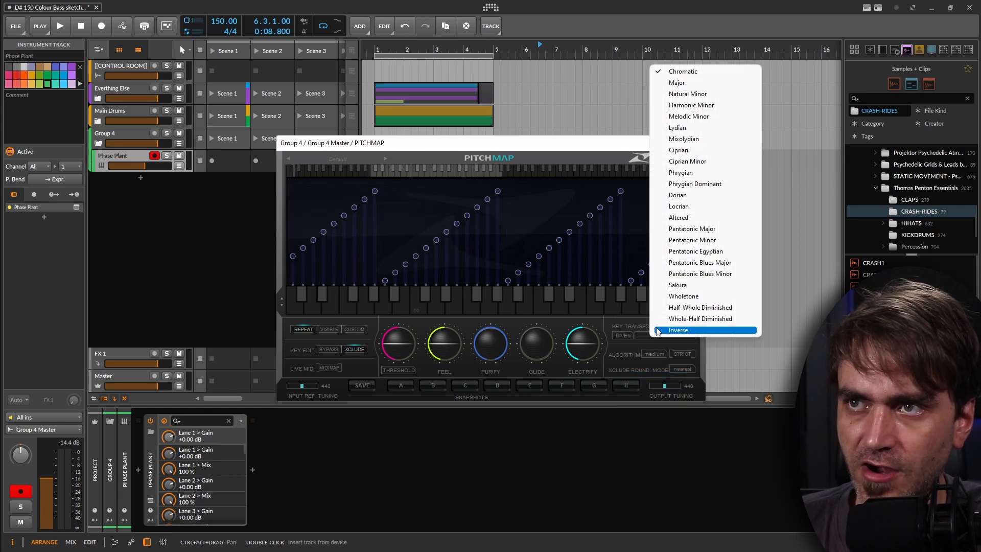
{"action": "left_click", "coordinate": [695, 242]}
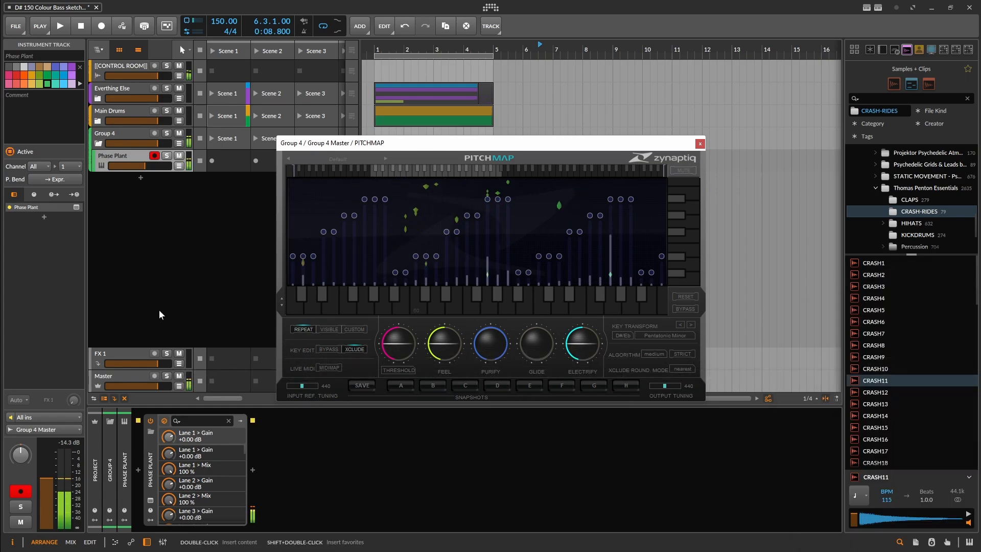
Step: Tune Phase Plant's Granular generator to -10.00 semitones, adjust the random pitch modulation depth, and close the synth window
{"action": "left_click", "coordinate": [150, 502]}
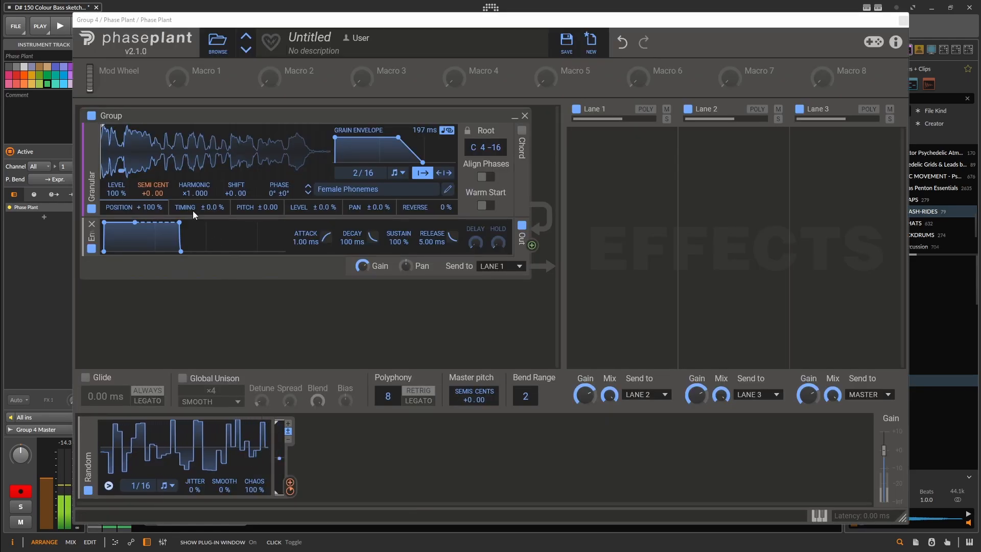
{"action": "left_click_drag", "start_coordinate": [146, 193], "coordinate": [144, 191]}
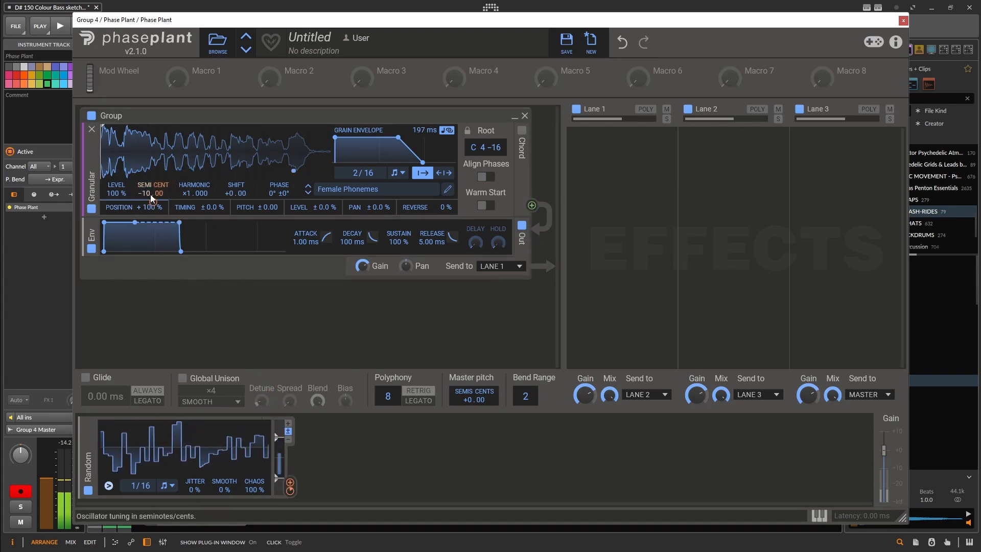
{"action": "left_click_drag", "start_coordinate": [153, 202], "coordinate": [153, 185]}
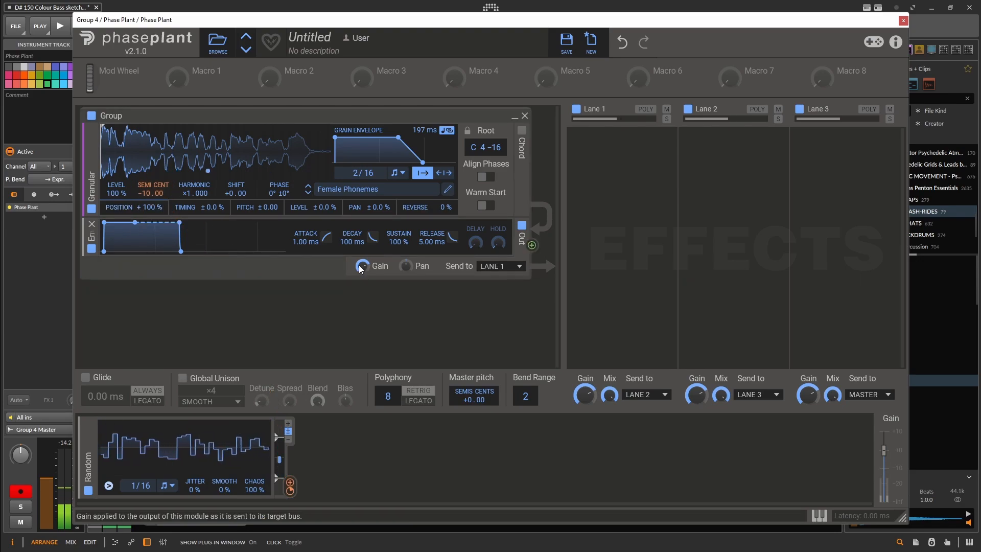
{"action": "left_click", "coordinate": [904, 20]}
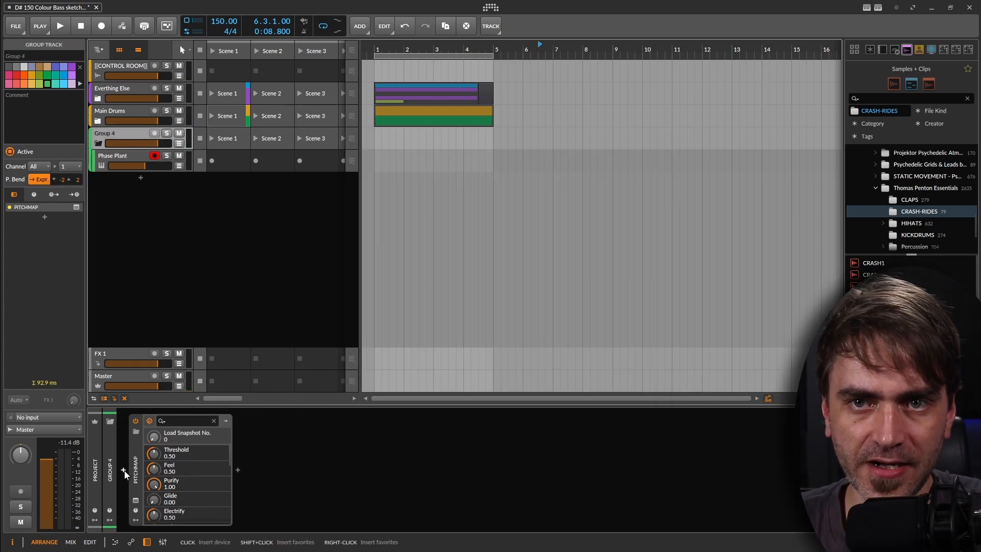
Step: Insert EQuilibrium before PITCHMAP on the group and reshape its curve, boosting a third band by 10.41 dB
{"action": "left_click", "coordinate": [123, 469]}
{"action": "type", "text": "eq"}
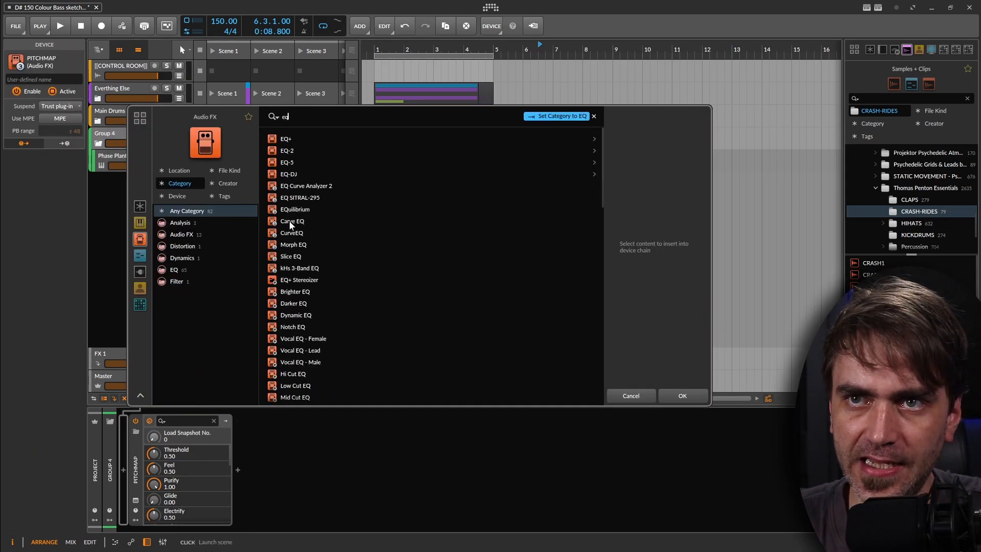
{"action": "left_click", "coordinate": [295, 209]}
{"action": "left_click", "coordinate": [683, 396]}
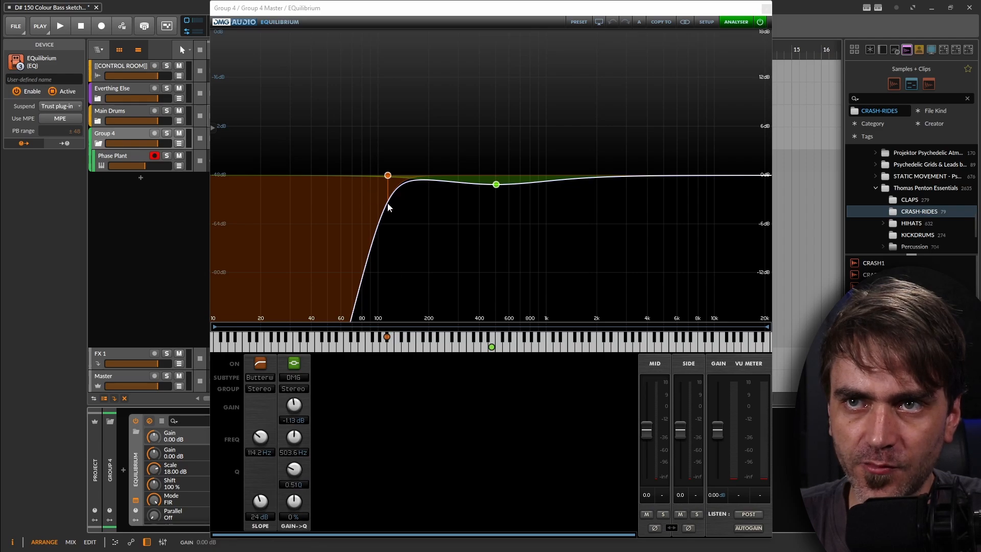
{"action": "left_click_drag", "start_coordinate": [496, 184], "coordinate": [384, 197]}
{"action": "left_click_drag", "start_coordinate": [534, 173], "coordinate": [510, 134]}
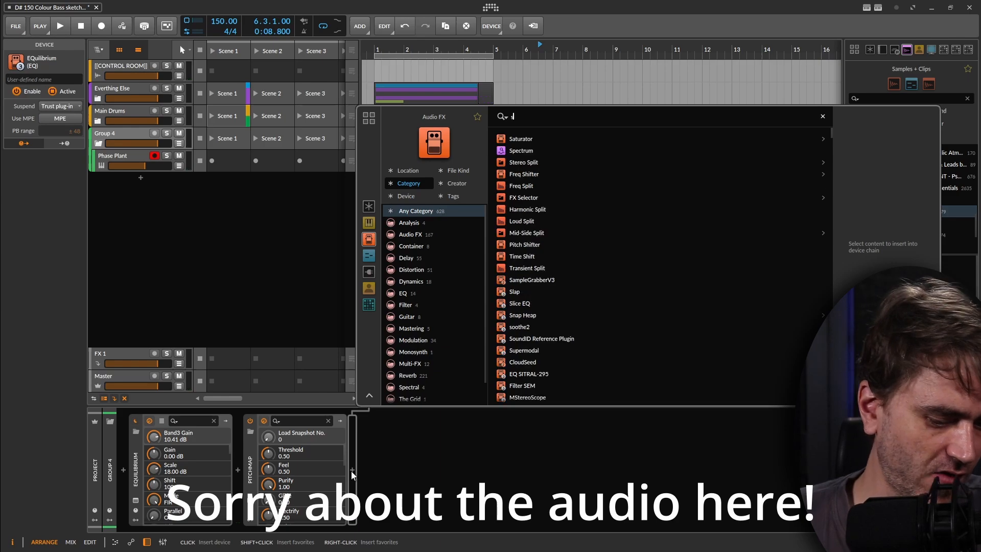
Step: Insert soothe2 after PITCHMAP on the group
{"action": "type", "text": "oo"}
{"action": "double_click", "coordinate": [519, 139]}
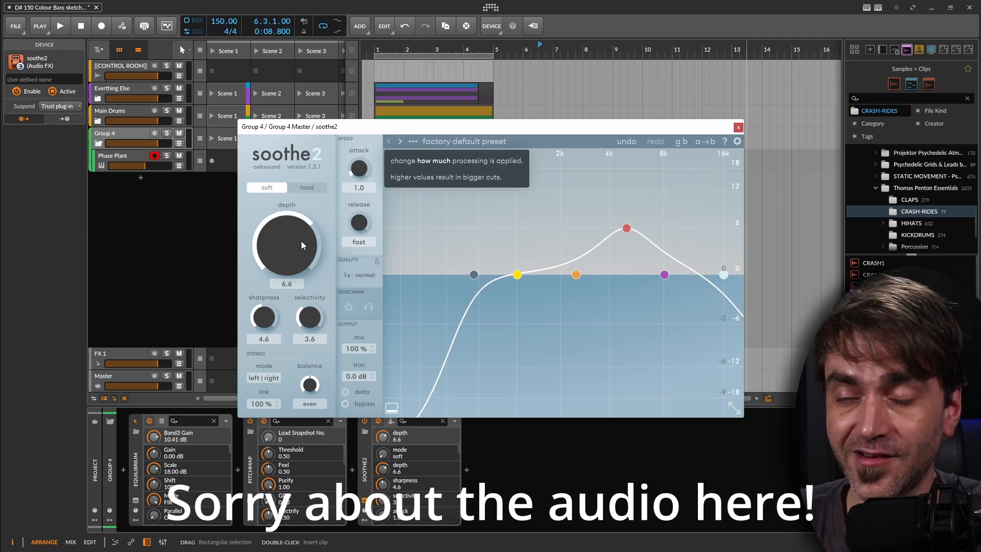
Step: Move soothe2's peak band to a lower frequency, and insert Digitalis between EQuilibrium and PITCHMAP on the group
{"action": "left_click_drag", "start_coordinate": [625, 230], "coordinate": [601, 216]}
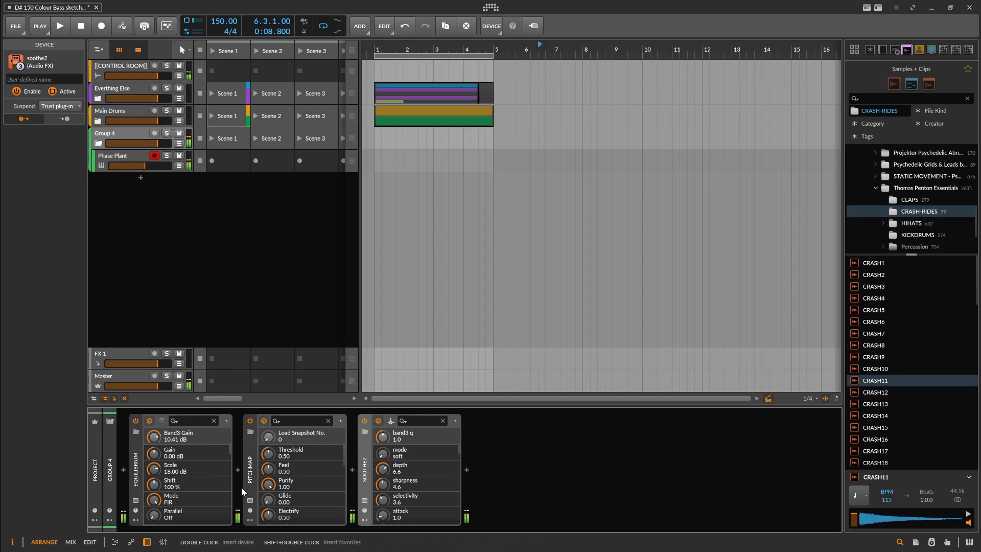
{"action": "left_click", "coordinate": [238, 470]}
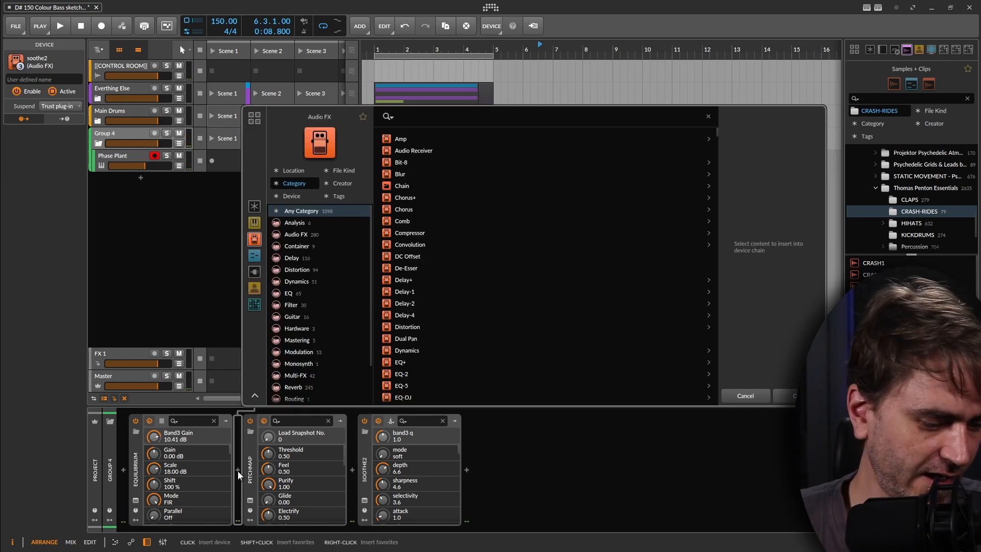
{"action": "type", "text": "dig"}
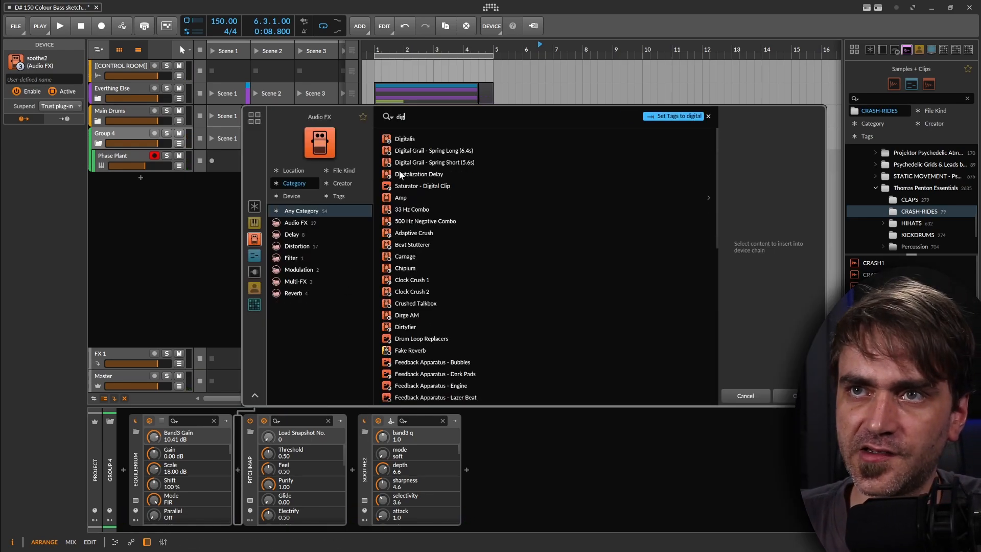
{"action": "double_click", "coordinate": [418, 140]}
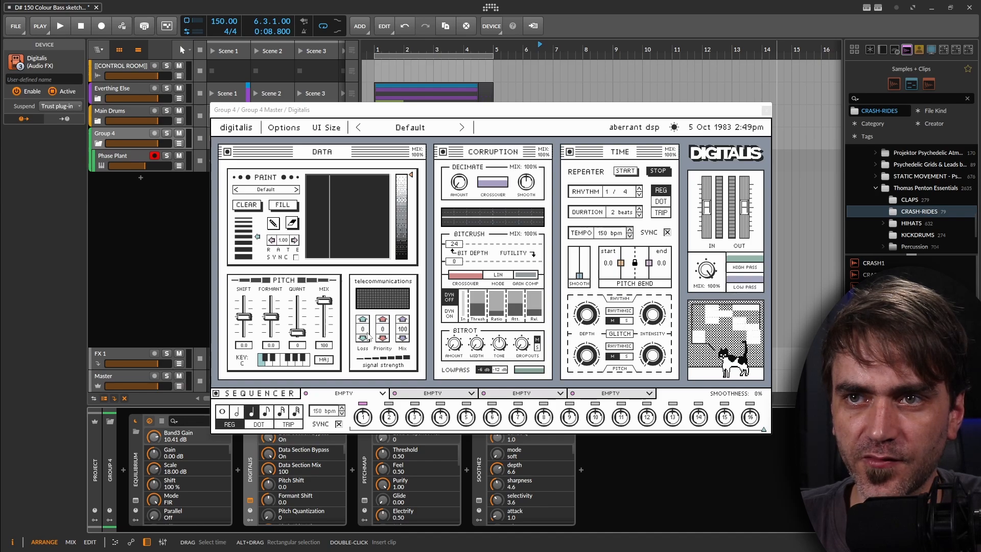
Step: Set Digitalis's telecommunications Loss to 32 and Priority to 19
{"action": "left_click_drag", "start_coordinate": [362, 329], "coordinate": [375, 277]}
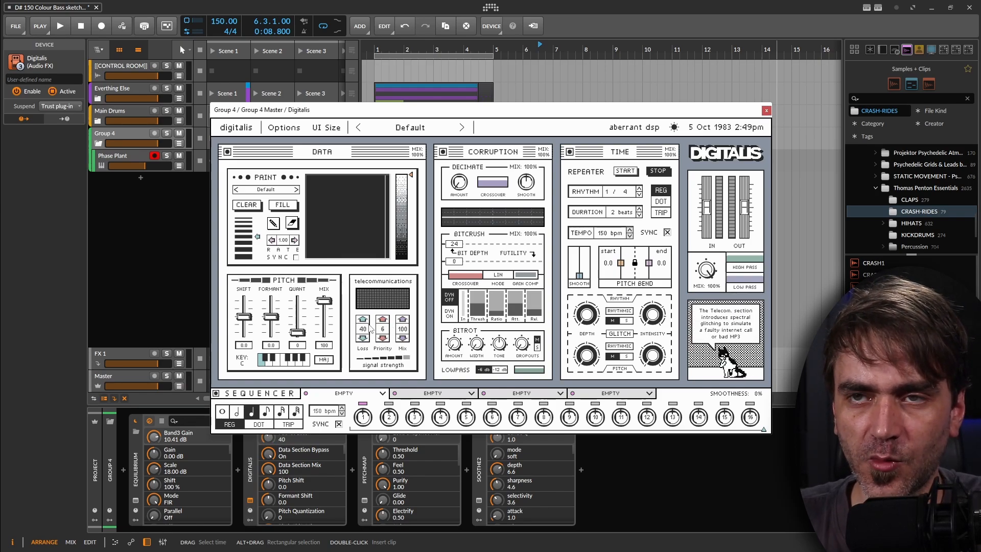
{"action": "left_click_drag", "start_coordinate": [362, 329], "coordinate": [364, 302]}
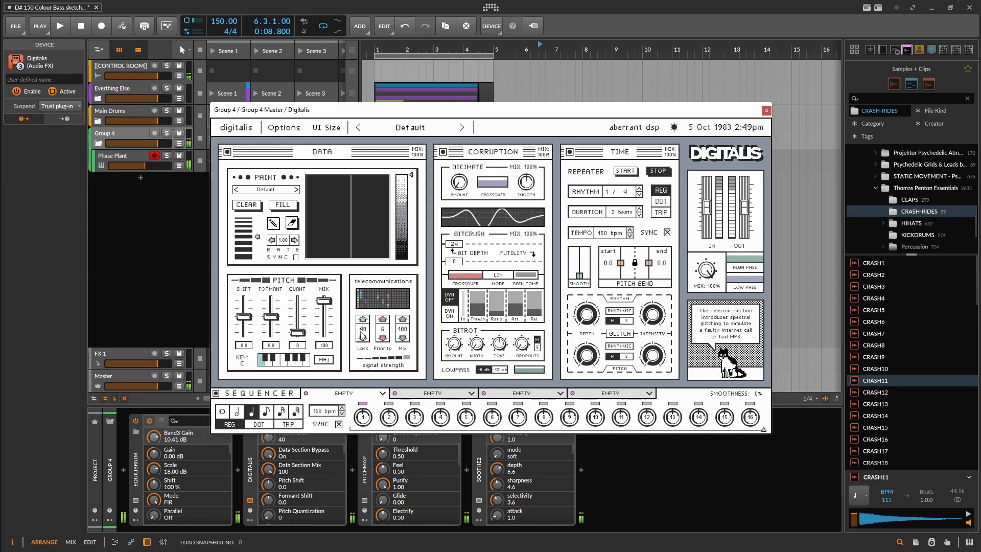
{"action": "left_click_drag", "start_coordinate": [364, 331], "coordinate": [387, 324]}
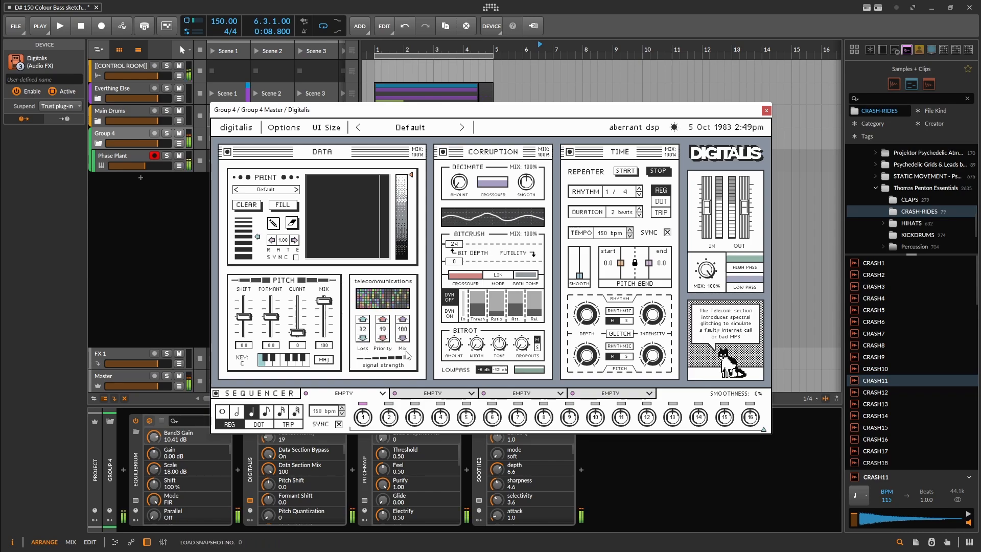
Step: Raise Digitalis's output to 1.3 dB, compare its master mix at 0% and 100%, and close its window at 100%
{"action": "left_click_drag", "start_coordinate": [745, 208], "coordinate": [746, 206]}
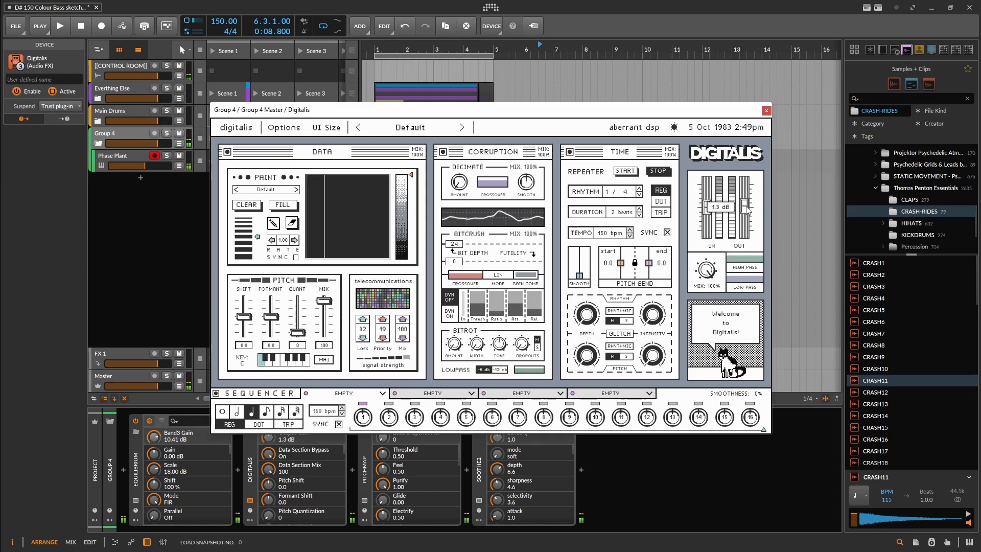
{"action": "left_click_drag", "start_coordinate": [708, 277], "coordinate": [708, 279]}
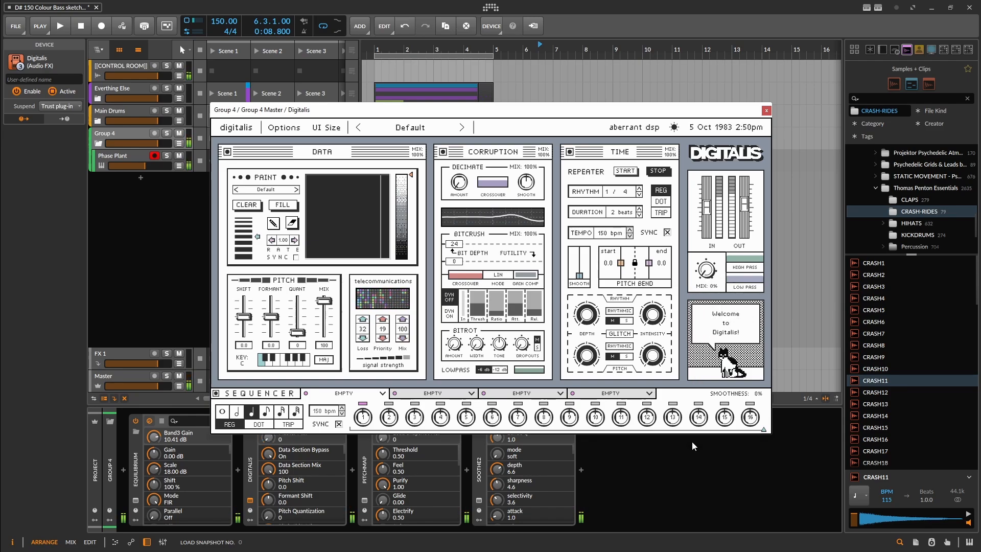
{"action": "left_click_drag", "start_coordinate": [693, 446], "coordinate": [720, 357]}
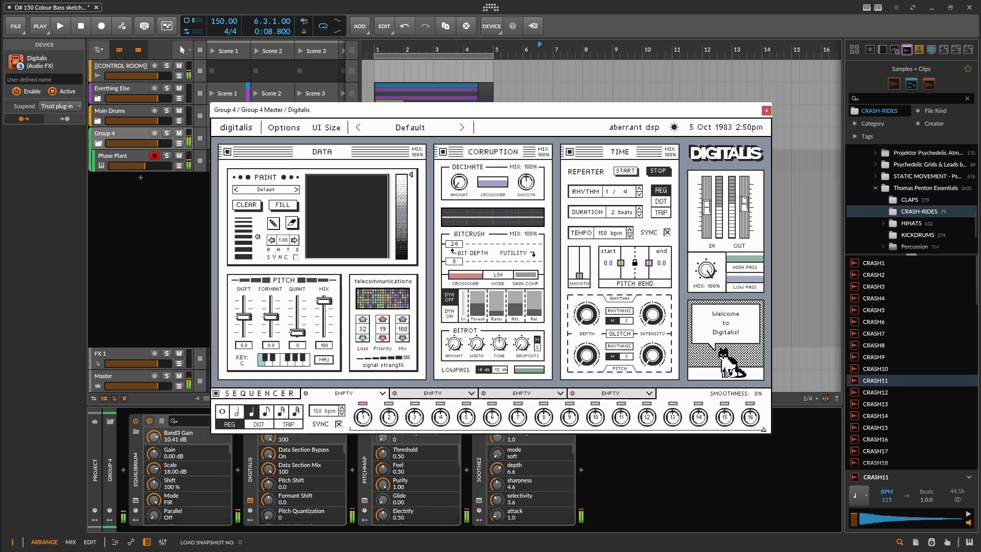
{"action": "left_click", "coordinate": [766, 110]}
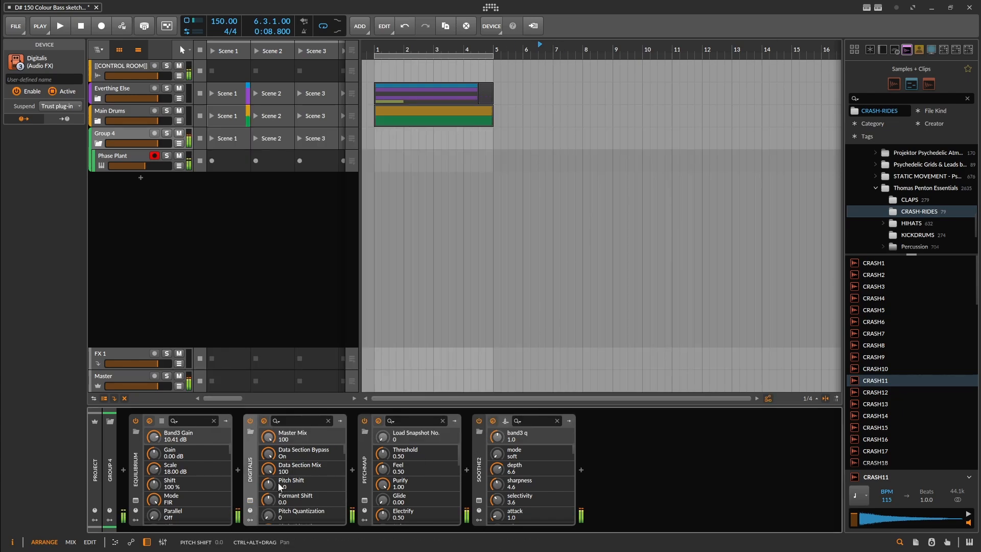
Step: Set soothe2 to hard mode with depth 6.3, sharpness 6.9 and selectivity 5.4
{"action": "left_click", "coordinate": [478, 500]}
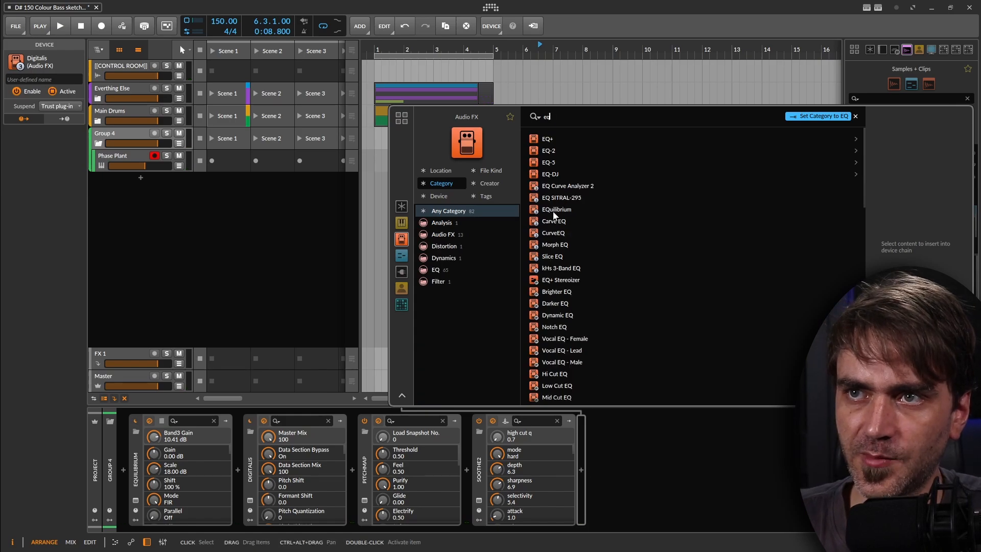
Step: Insert a second EQuilibrium after soothe2, with a 24 dB low cut at 114.2 Hz and a -5.96 dB dip at 277.8 Hz
{"action": "left_click", "coordinate": [556, 206]}
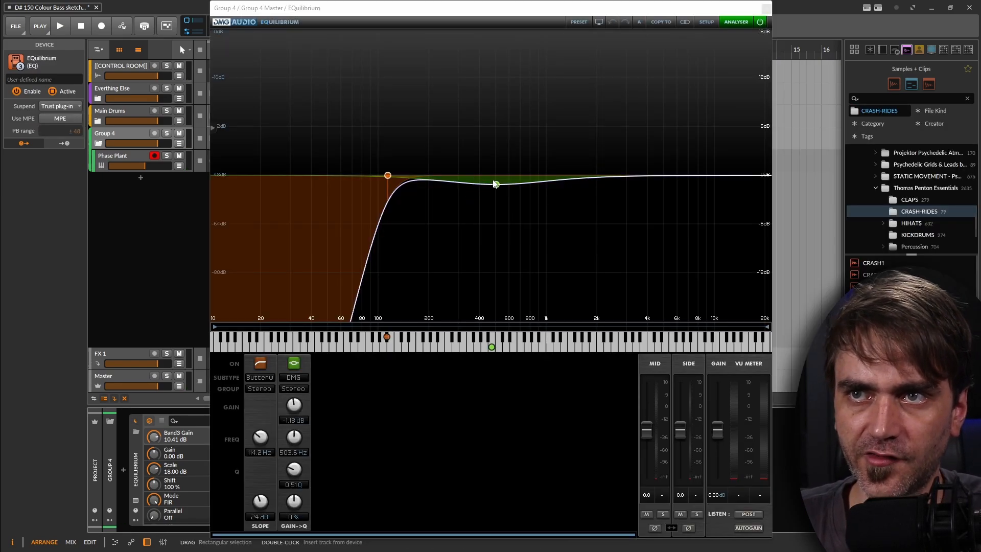
{"action": "left_click_drag", "start_coordinate": [494, 183], "coordinate": [504, 235]}
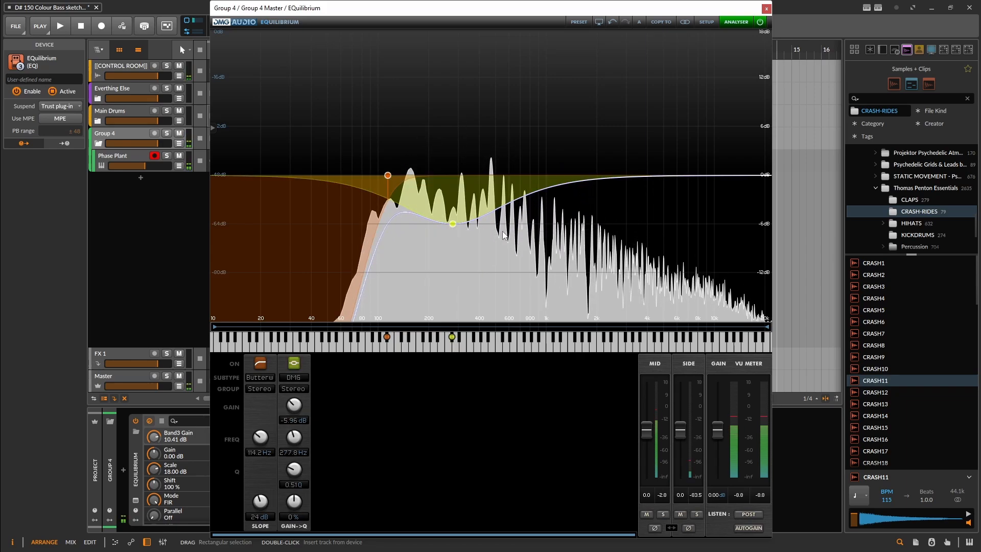
{"action": "left_click", "coordinate": [767, 9]}
Step: Add a Peak Limiter and a Tool at the end of the group's chain, with the Tool's volume at +8.2 dB
{"action": "left_click", "coordinate": [694, 470]}
{"action": "type", "text": "p"}
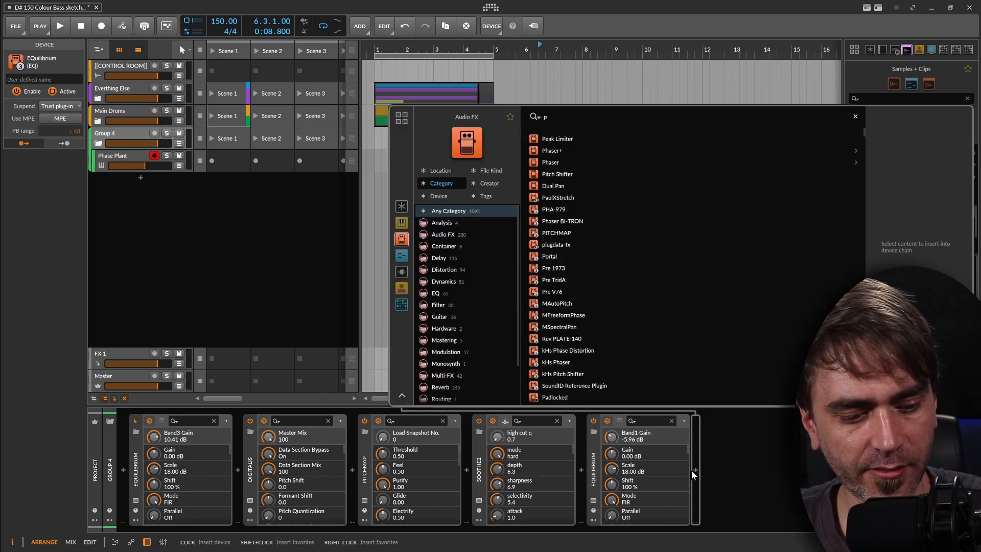
{"action": "type", "text": "eak"}
{"action": "key", "text": "Return"}
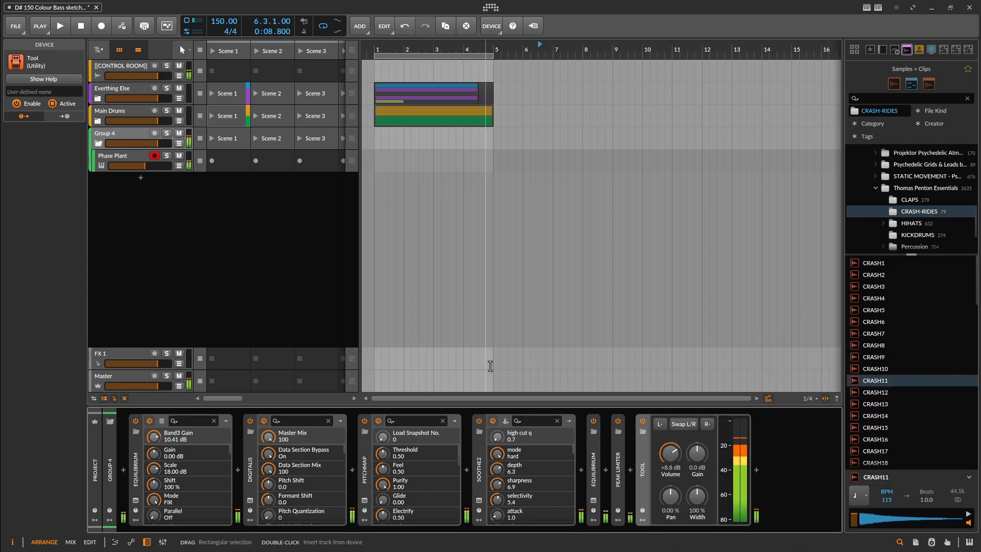
{"action": "scroll", "coordinate": [663, 450], "scroll_direction": "down", "scroll_amount": 2}
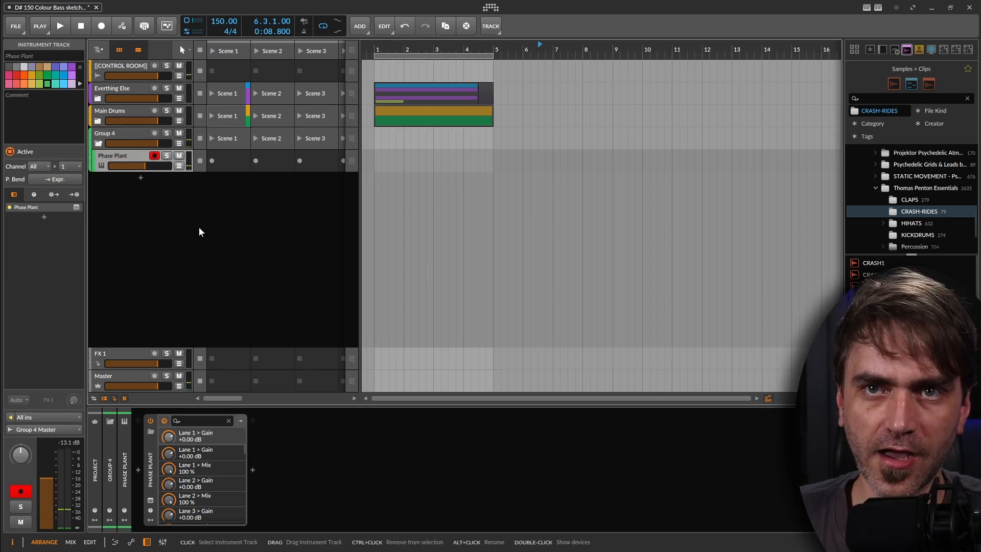
Step: Review the granular patch in the Phase Plant window and close it
{"action": "left_click", "coordinate": [150, 500]}
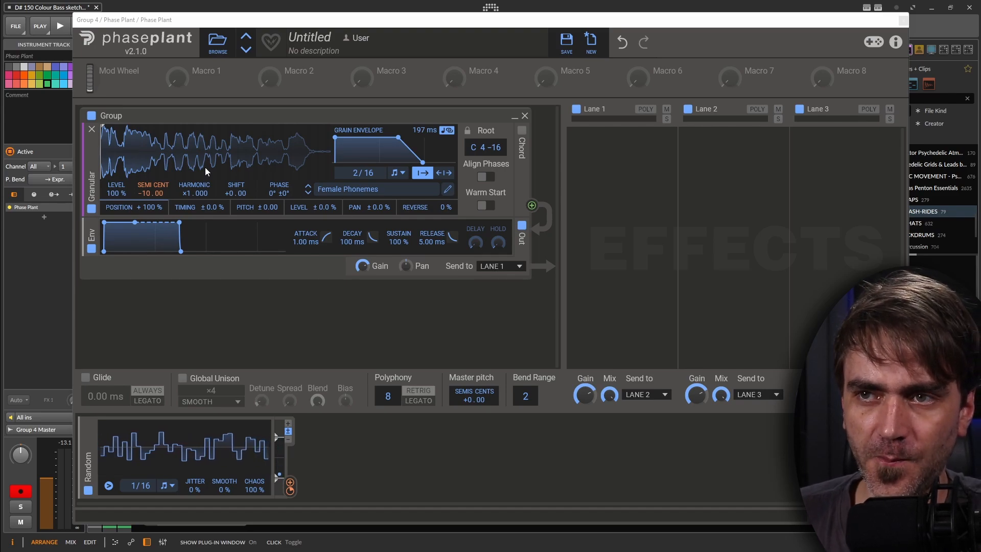
{"action": "left_click", "coordinate": [904, 21]}
Step: Wrap all of the group's devices, from the first EQuilibrium to the Tool, in an FX Layer
{"action": "left_click", "coordinate": [112, 133]}
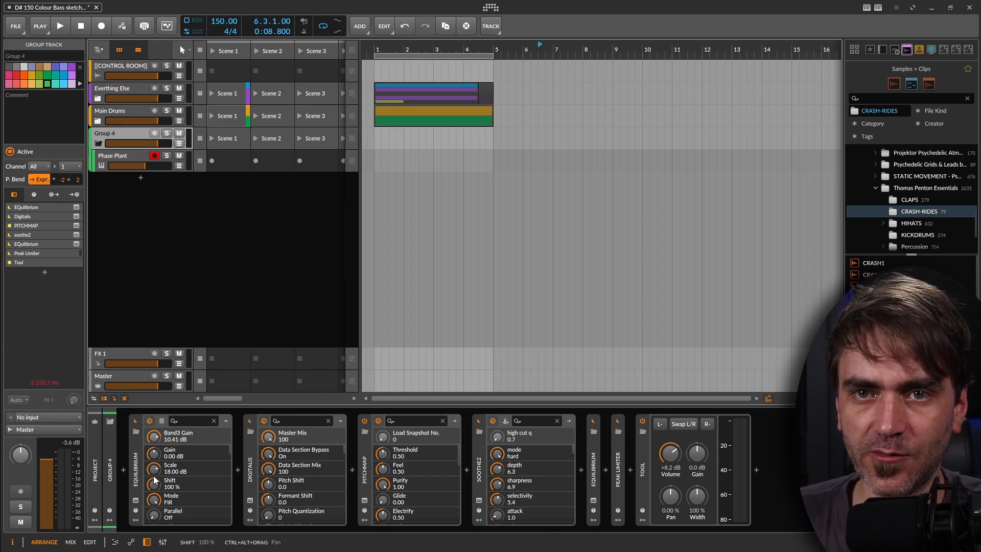
{"action": "left_click", "coordinate": [172, 491]}
{"action": "left_click", "coordinate": [642, 481], "text": "shift"}
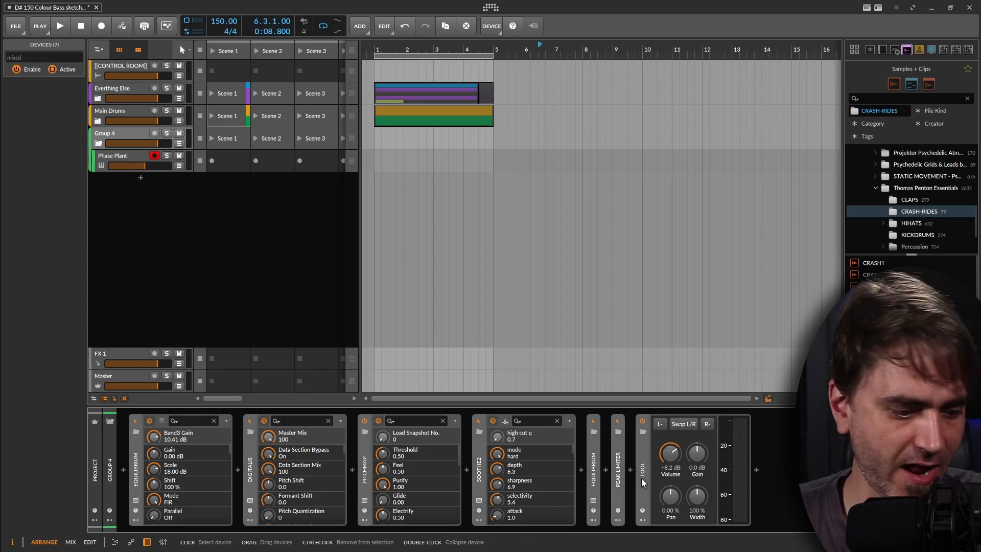
{"action": "key", "text": "ctrl+g"}
Step: Collapse the expanded devices inside the FX Layer, including EQuilibrium, Digitalis, PITCHMAP and soothe2
{"action": "double_click", "coordinate": [278, 470]}
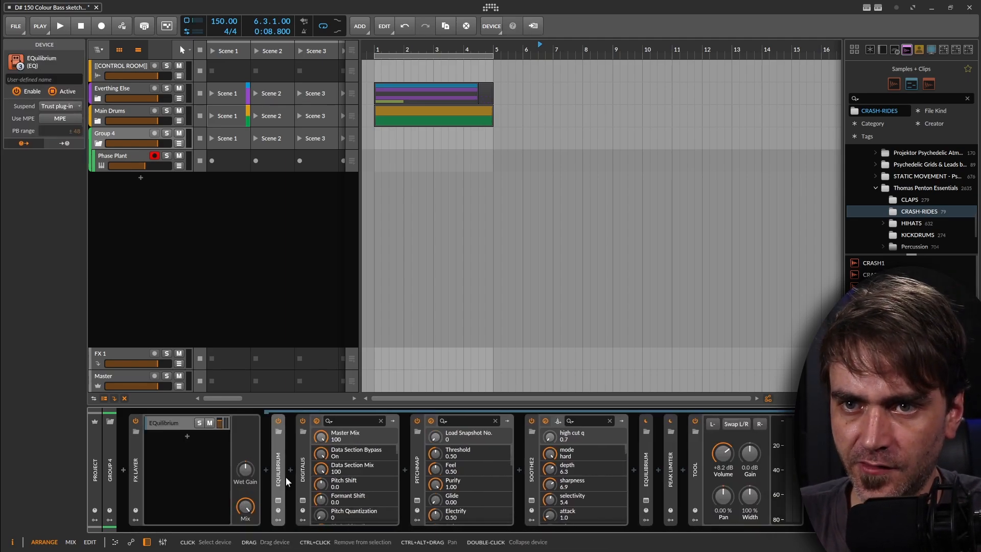
{"action": "double_click", "coordinate": [302, 472]}
{"action": "double_click", "coordinate": [328, 470]}
{"action": "double_click", "coordinate": [352, 470]}
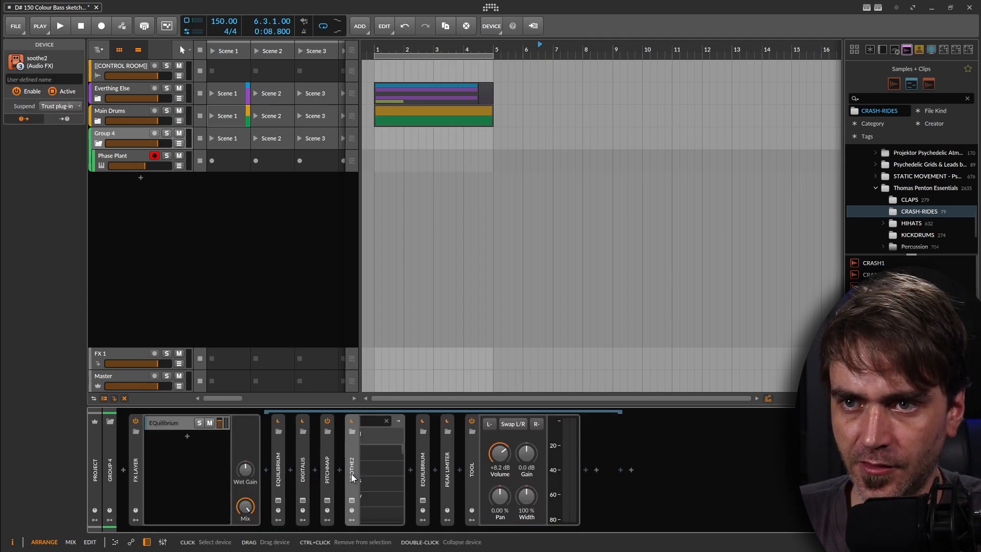
{"action": "double_click", "coordinate": [426, 469]}
Step: Audition the FX Layer with its Mix lowered to 5%, and reset the Mix to 100%
{"action": "left_click_drag", "start_coordinate": [246, 506], "coordinate": [254, 516]}
{"action": "double_click", "coordinate": [247, 508]}
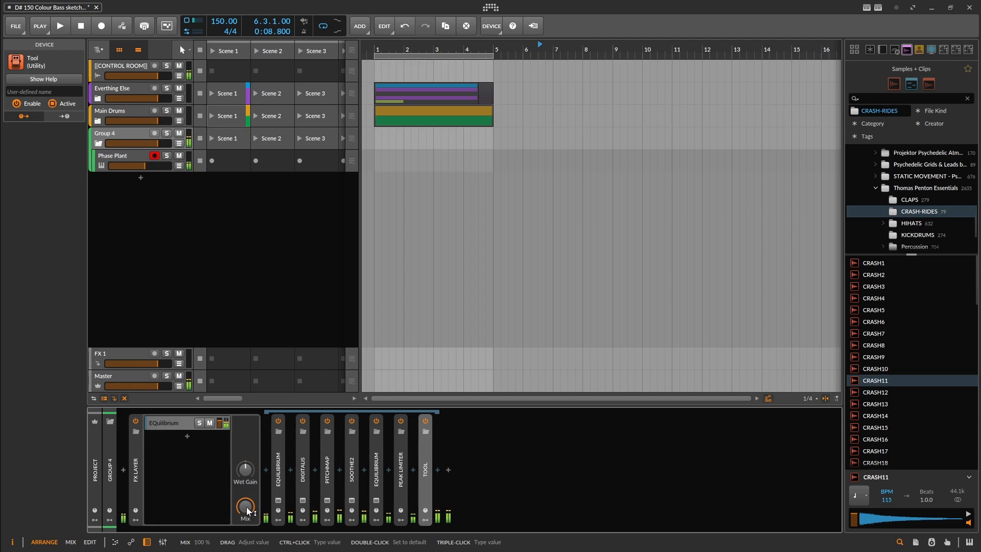
{"action": "left_click_drag", "start_coordinate": [249, 510], "coordinate": [249, 528]}
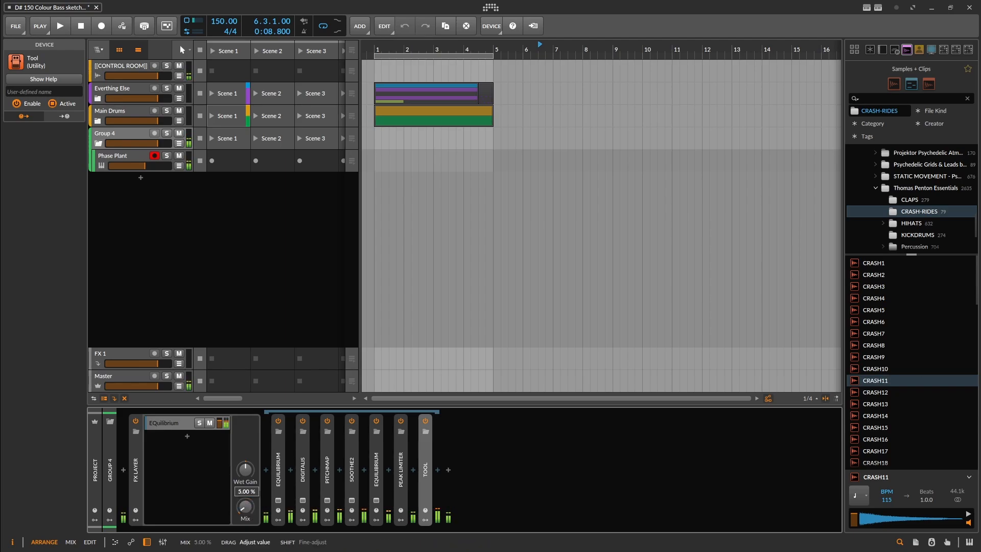
{"action": "double_click", "coordinate": [247, 508]}
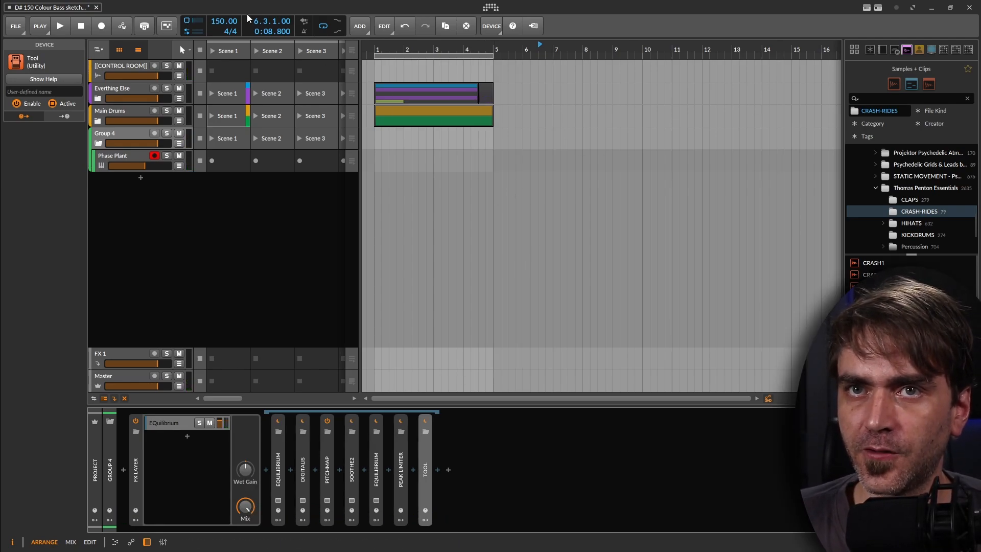
Step: Fold and deactivate the Group 4 track, and open the ColourVocal Chops sample folder
{"action": "left_click", "coordinate": [99, 145]}
{"action": "scroll", "coordinate": [919, 184], "scroll_direction": "up", "scroll_amount": 5}
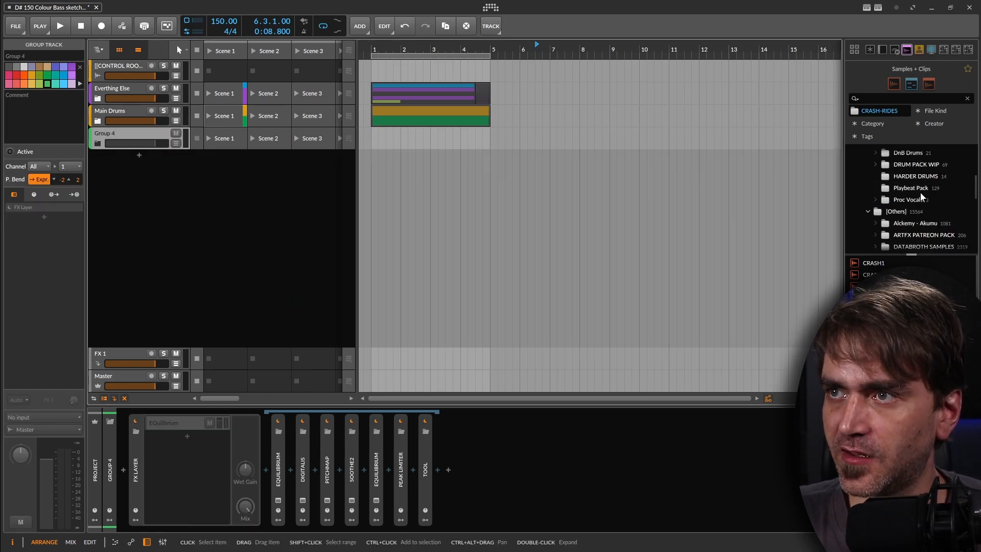
{"action": "scroll", "coordinate": [923, 202], "scroll_direction": "up", "scroll_amount": 3}
{"action": "scroll", "coordinate": [924, 218], "scroll_direction": "down", "scroll_amount": 3}
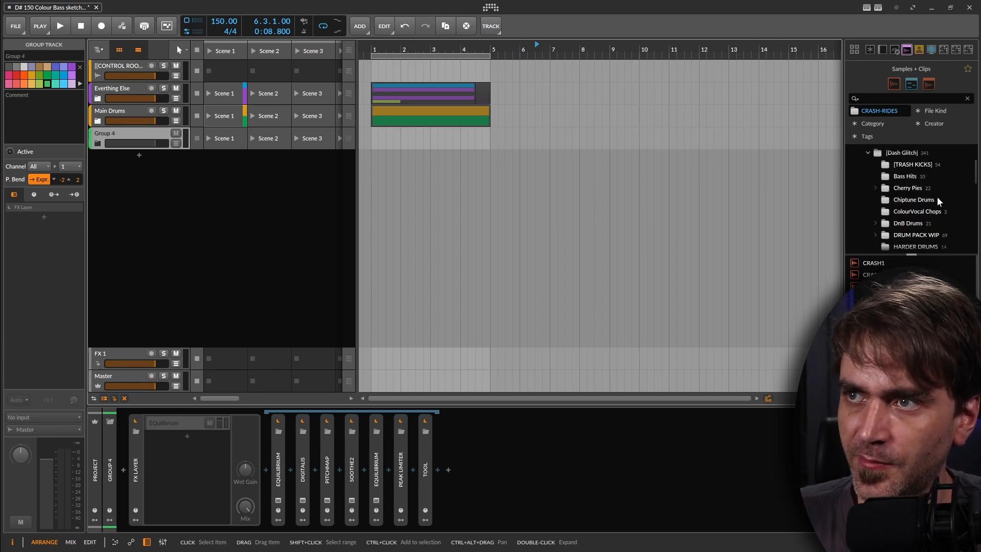
{"action": "left_click", "coordinate": [918, 211]}
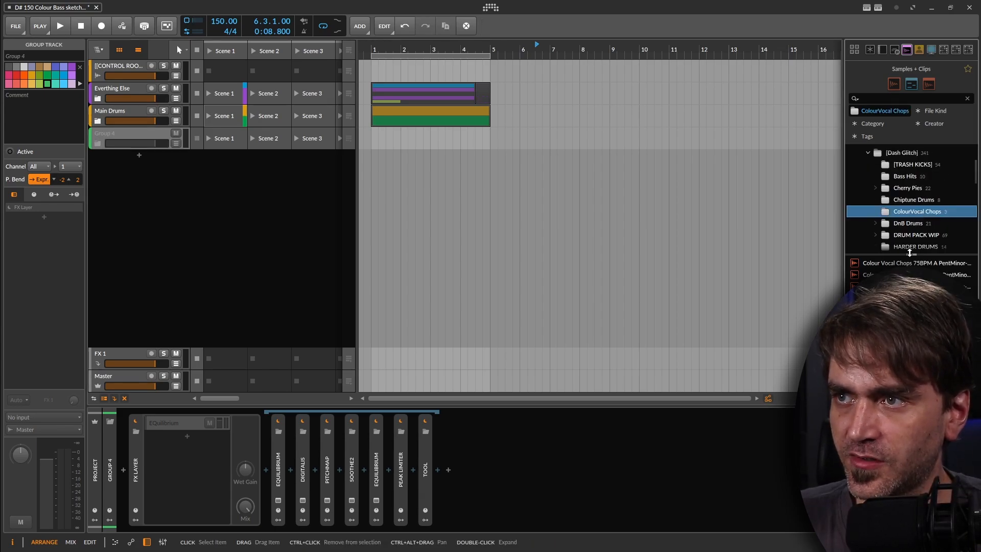
Step: Place the Colour Vocal Chops 75BPM D# PentMinor sample on a new audio track at bar 5, undoing the F PentMinor placement
{"action": "left_click_drag", "start_coordinate": [896, 286], "coordinate": [491, 225]}
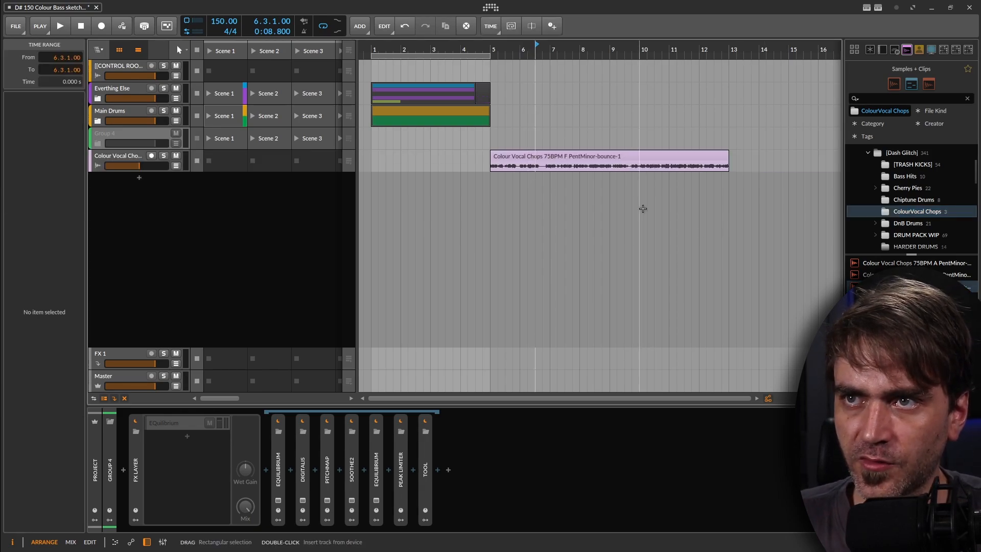
{"action": "key", "text": "ctrl+z"}
{"action": "left_click_drag", "start_coordinate": [909, 275], "coordinate": [504, 155]}
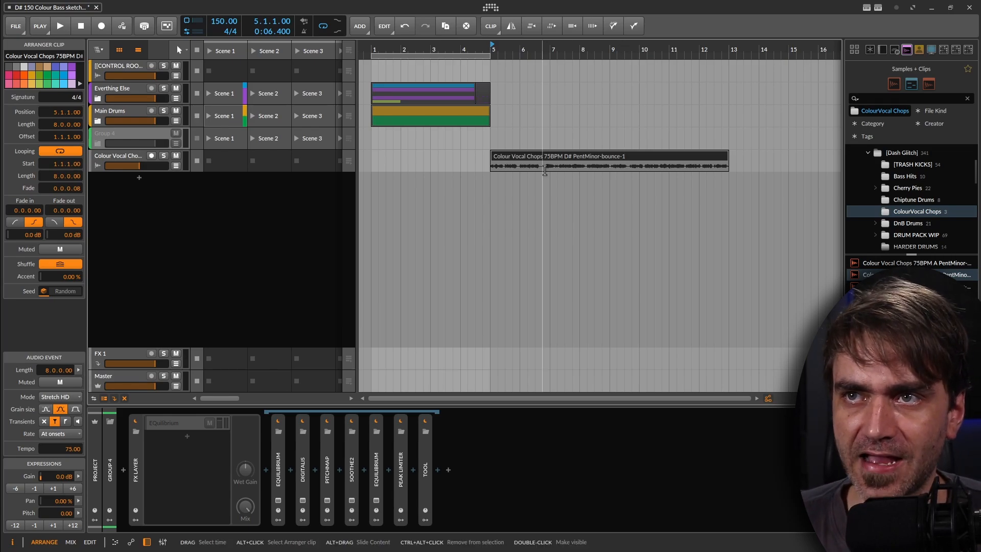
Step: Create a new instrument track with Phase Plant and add a Granular generator to it
{"action": "double_click", "coordinate": [137, 174]}
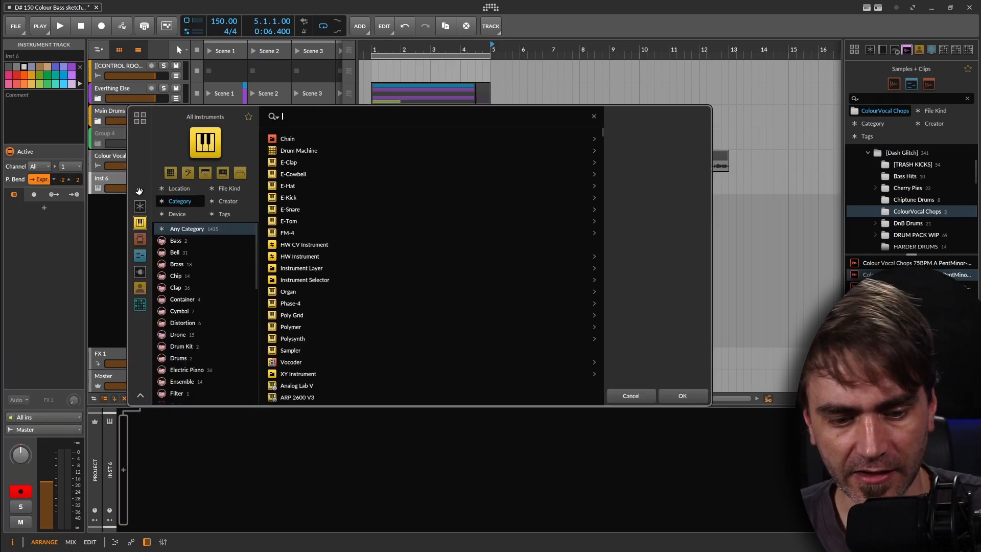
{"action": "type", "text": "phas"}
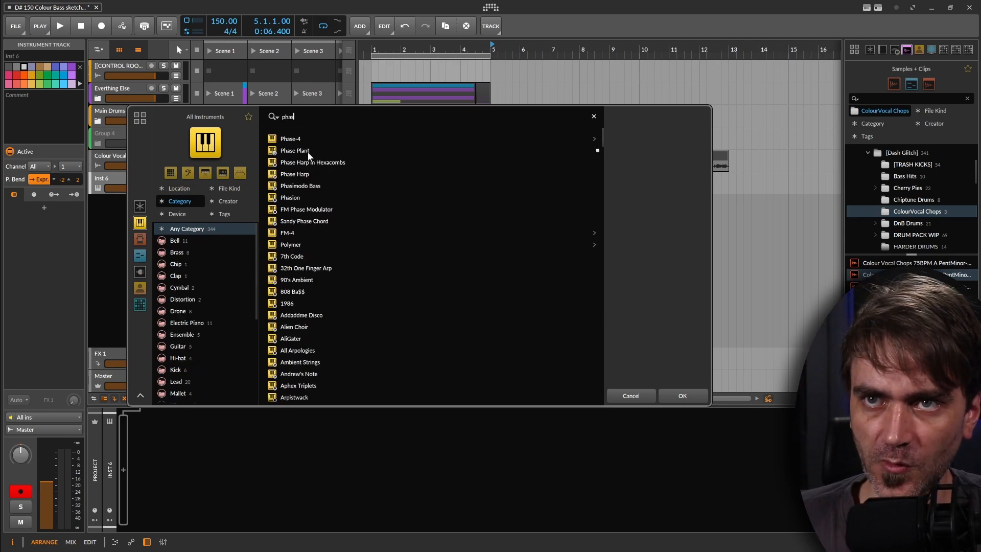
{"action": "left_click", "coordinate": [306, 149]}
{"action": "left_click", "coordinate": [688, 398]}
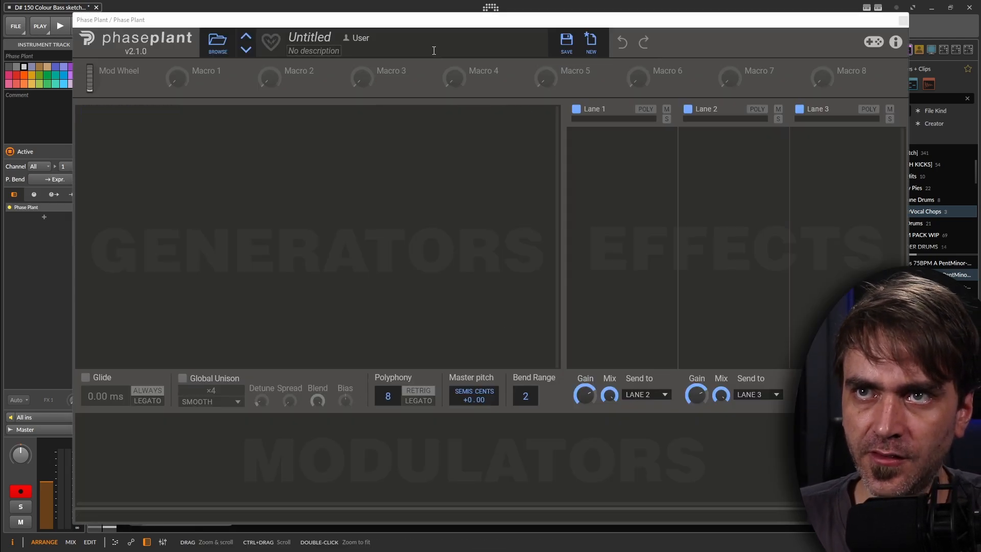
{"action": "left_click", "coordinate": [271, 122]}
{"action": "left_click", "coordinate": [305, 179]}
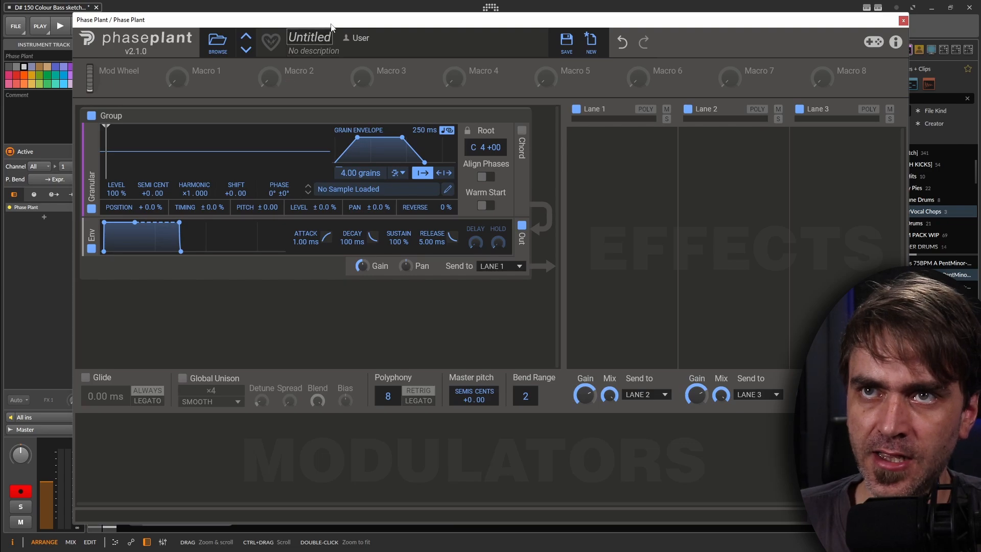
Step: Load the D# PentMinor vocal chops audio from the arranger clip into Phase Plant's Granular generator
{"action": "left_click_drag", "start_coordinate": [331, 23], "coordinate": [419, 103]}
{"action": "double_click", "coordinate": [517, 157]}
{"action": "left_click", "coordinate": [399, 228]}
{"action": "left_click_drag", "start_coordinate": [321, 104], "coordinate": [461, 43]}
{"action": "left_click_drag", "start_coordinate": [255, 439], "coordinate": [437, 177]}
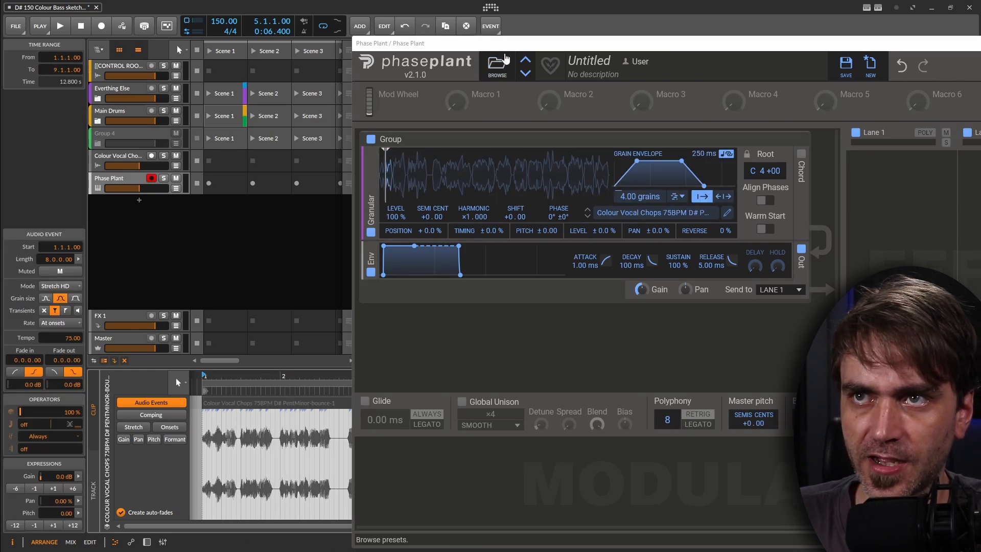
Step: Set the granular position randomization to 100% and sync the grain rate to 1/16
{"action": "left_click_drag", "start_coordinate": [503, 44], "coordinate": [223, 44]}
{"action": "left_click_drag", "start_coordinate": [105, 160], "coordinate": [98, 162]}
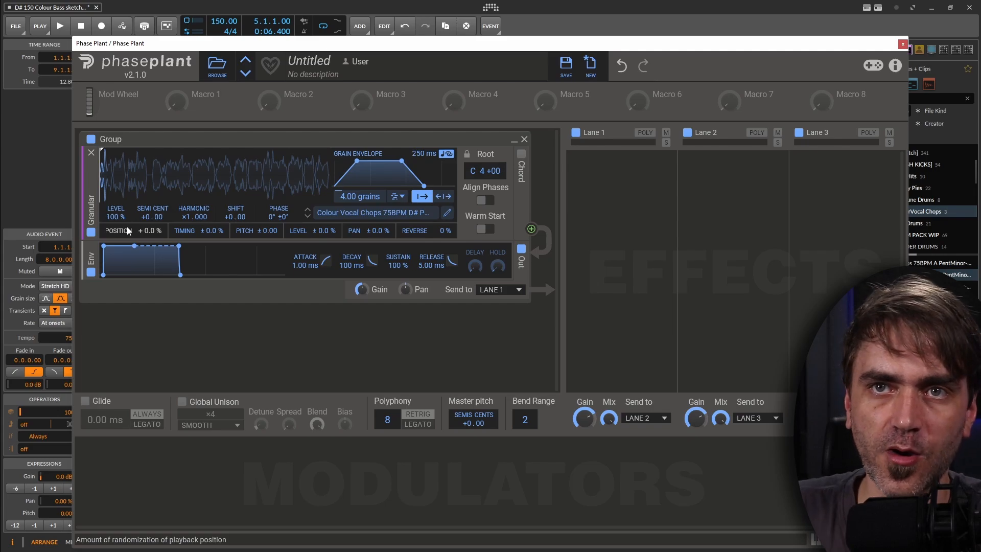
{"action": "left_click_drag", "start_coordinate": [152, 230], "coordinate": [166, 153]}
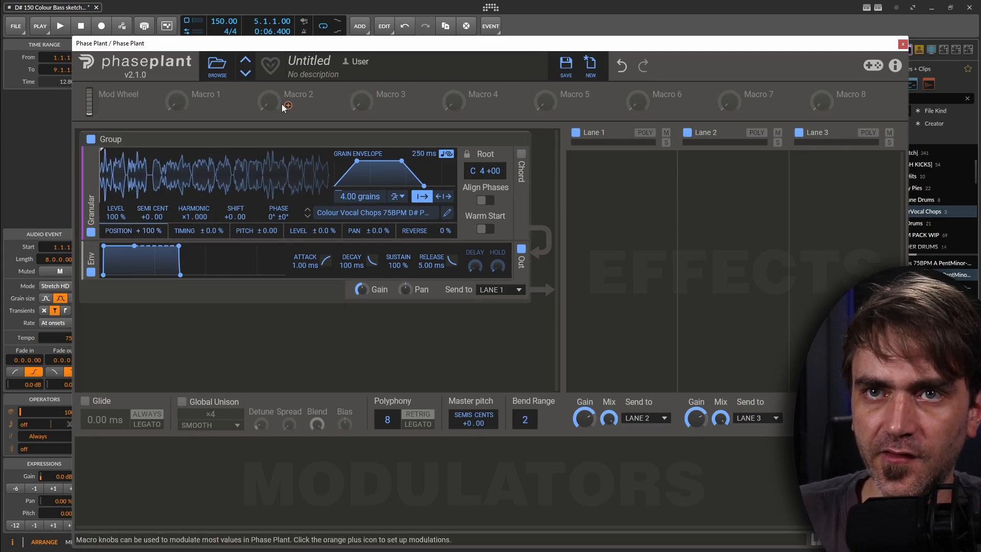
{"action": "left_click", "coordinate": [398, 196]}
{"action": "left_click", "coordinate": [417, 211]}
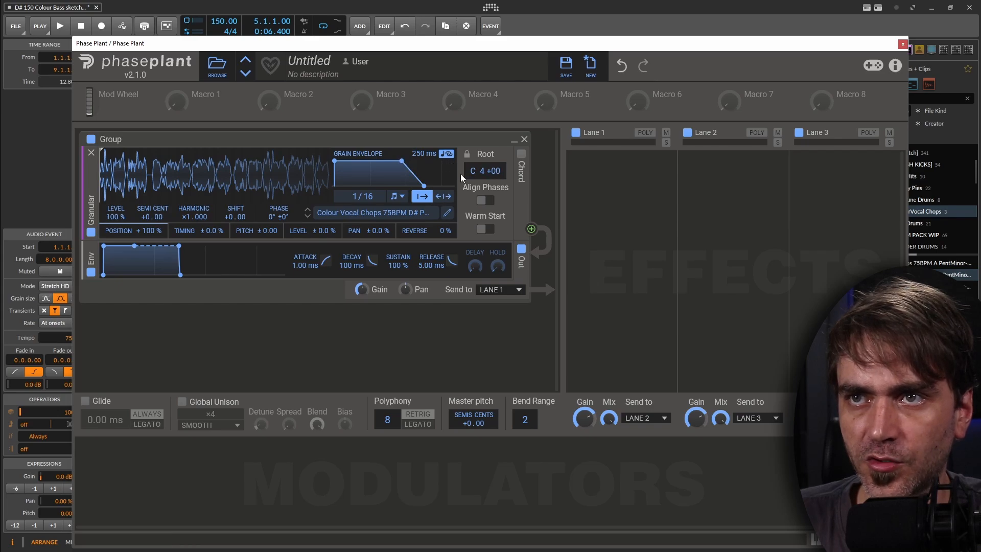
Step: Set the Granular generator's root note to D#4 and shorten its grain length to 113 ms, closing the plugin window
{"action": "left_click_drag", "start_coordinate": [471, 177], "coordinate": [471, 164]}
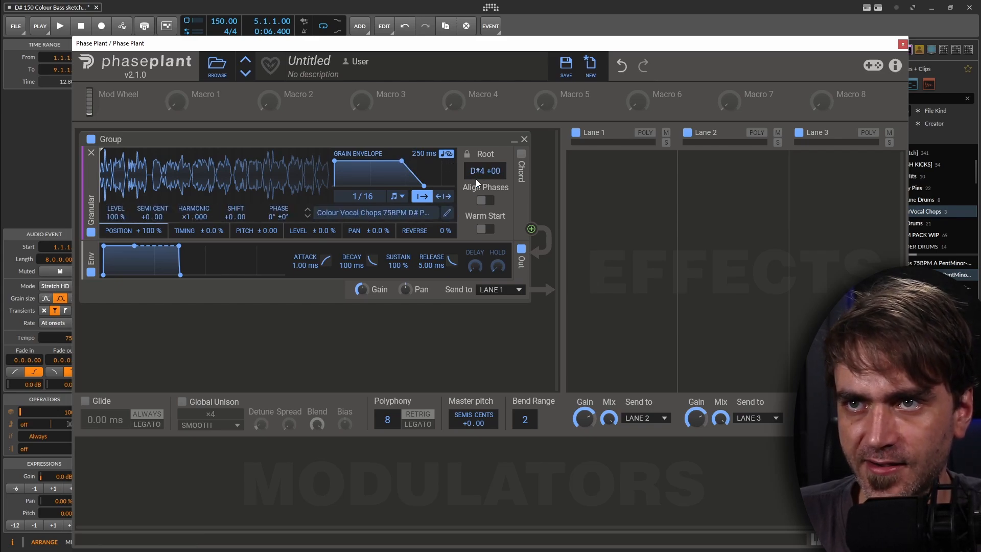
{"action": "left_click_drag", "start_coordinate": [402, 161], "coordinate": [387, 162]}
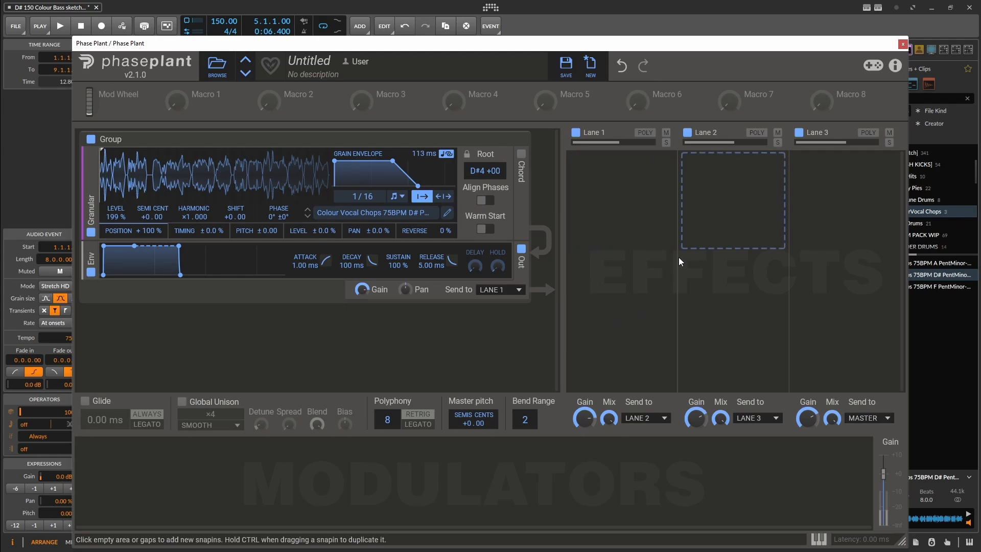
{"action": "left_click", "coordinate": [902, 45]}
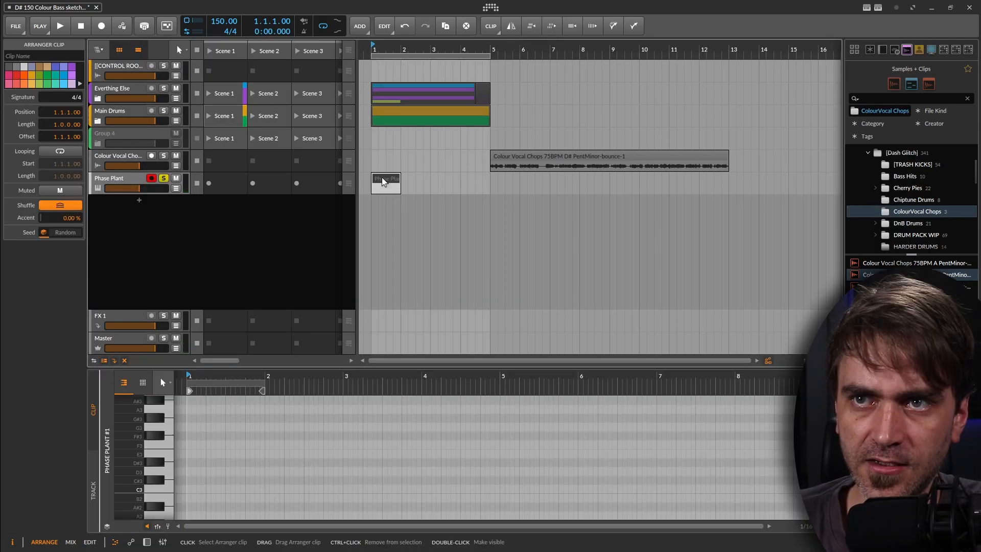
Step: Create a one-bar clip on the Phase Plant track with one-beat D#3 notes on beats 2 and 4
{"action": "double_click", "coordinate": [384, 182]}
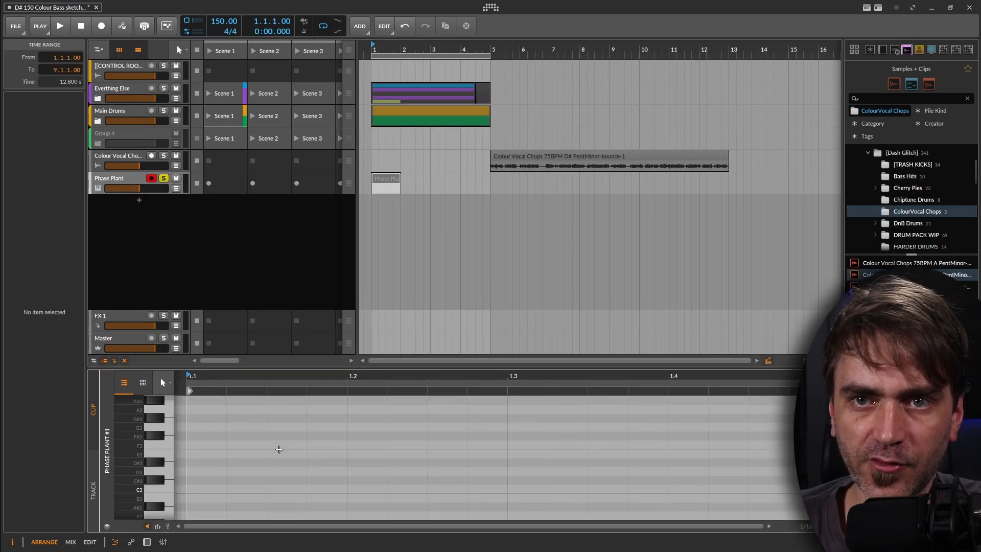
{"action": "double_click", "coordinate": [357, 463]}
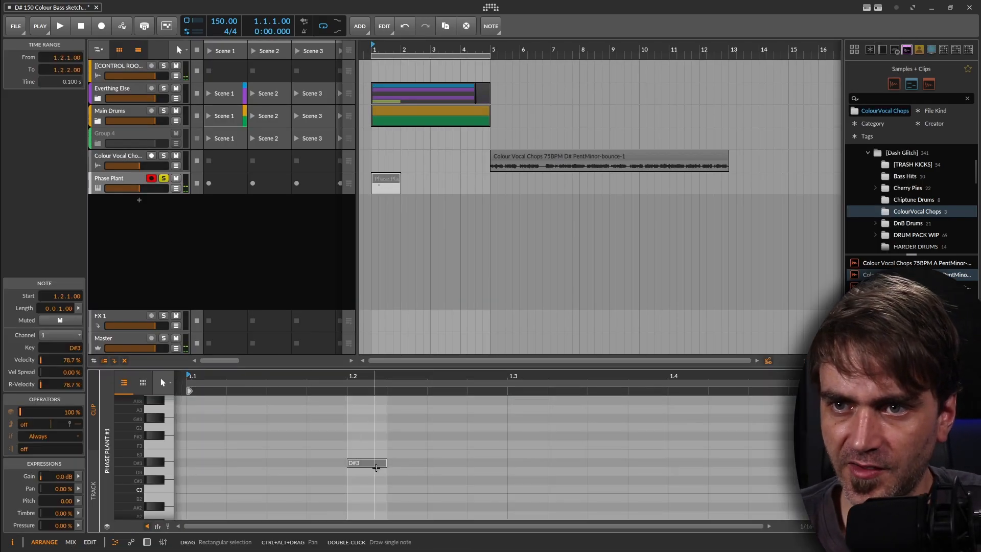
{"action": "left_click_drag", "start_coordinate": [387, 463], "coordinate": [509, 465]}
{"action": "scroll", "coordinate": [553, 464], "scroll_direction": "down", "scroll_amount": 4}
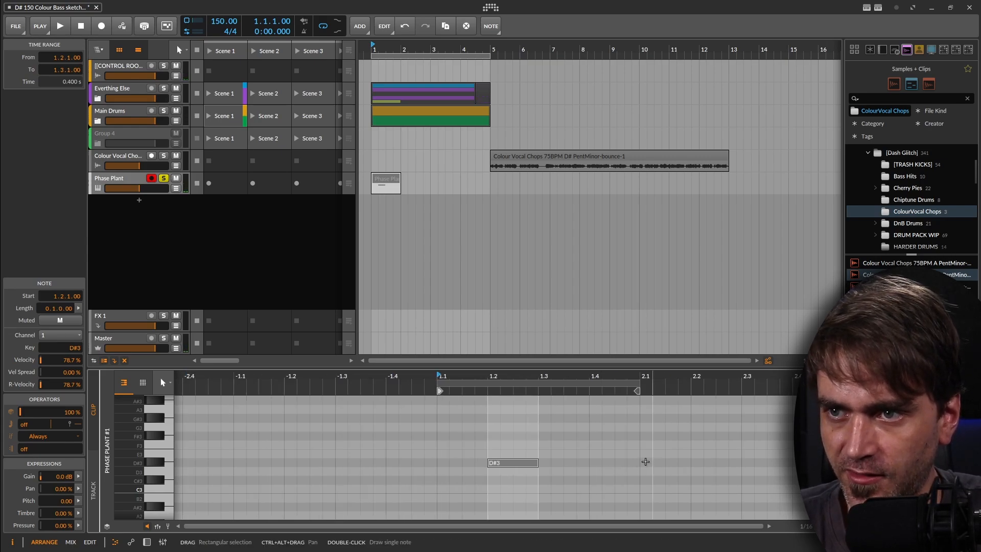
{"action": "left_click", "coordinate": [591, 463]}
{"action": "double_click", "coordinate": [596, 463]}
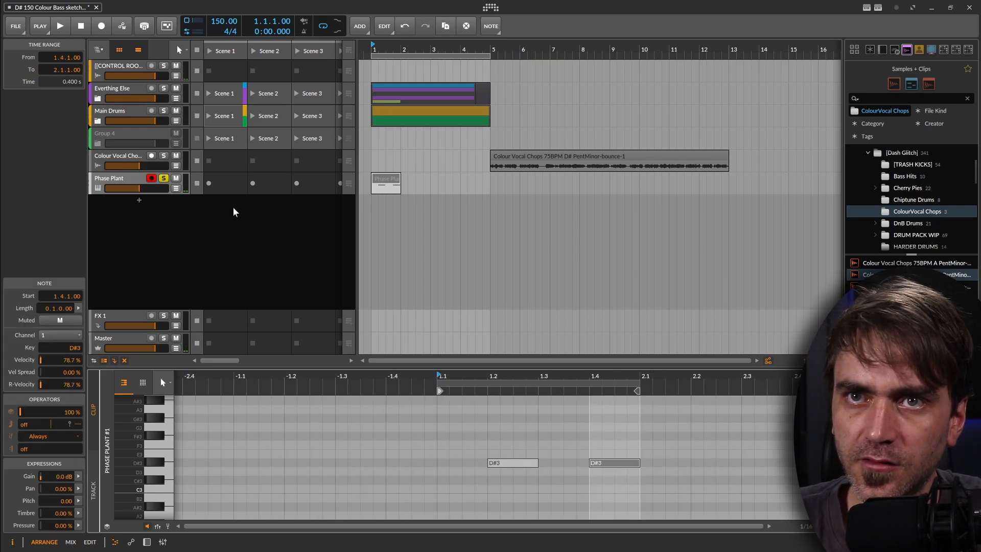
Step: Loop the Phase Plant clip out to bar 5 while auditioning it, and show the track's devices
{"action": "key", "text": "space"}
{"action": "left_click_drag", "start_coordinate": [399, 194], "coordinate": [491, 194]}
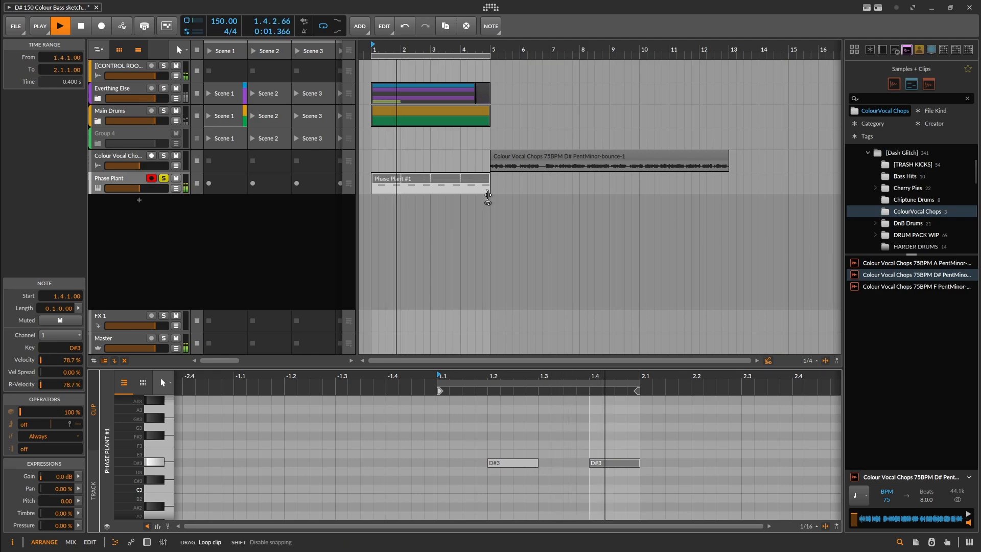
{"action": "scroll", "coordinate": [521, 285], "scroll_direction": "down", "scroll_amount": 3}
{"action": "left_click_drag", "start_coordinate": [487, 281], "coordinate": [551, 280]}
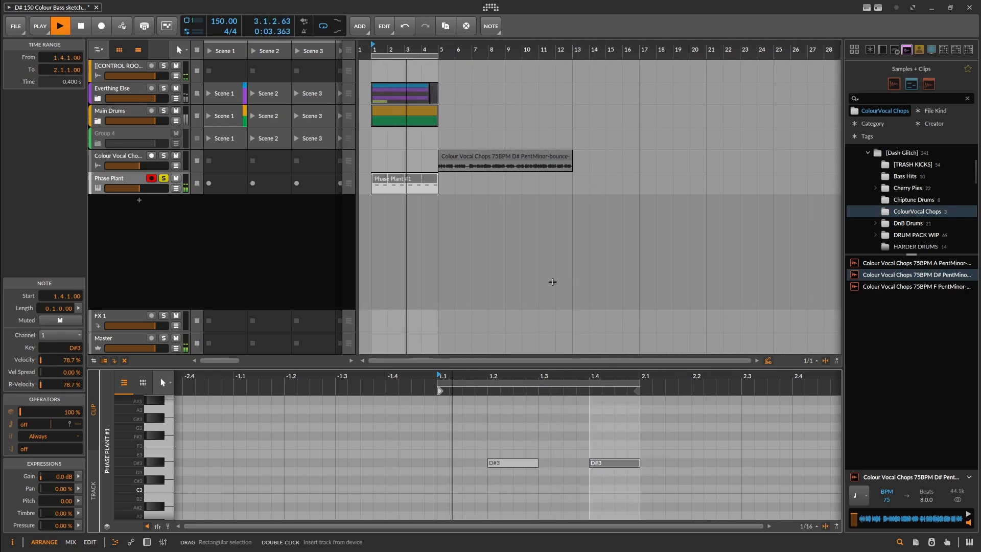
{"action": "scroll", "coordinate": [403, 242], "scroll_direction": "down", "scroll_amount": 1}
{"action": "scroll", "coordinate": [458, 233], "scroll_direction": "up", "scroll_amount": 5}
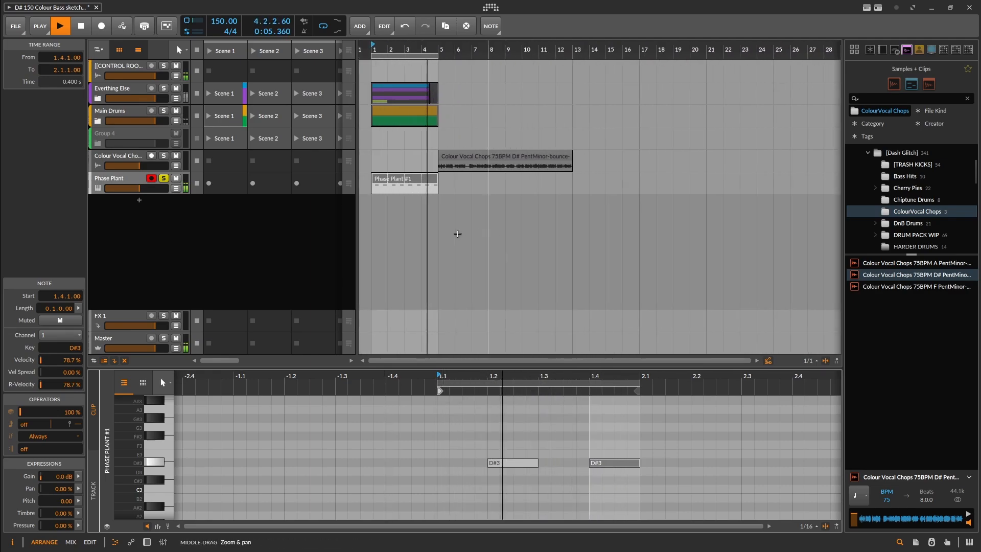
{"action": "left_click", "coordinate": [116, 212]}
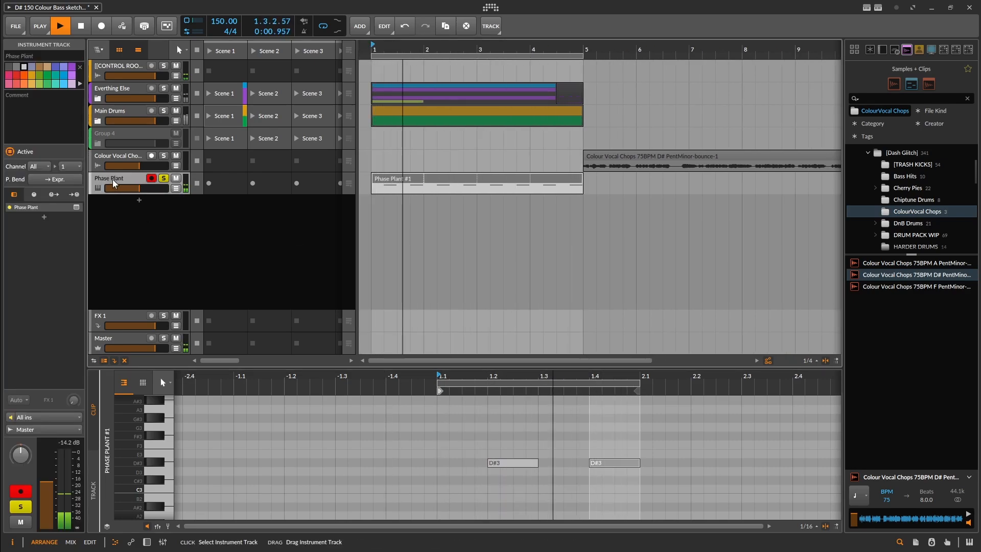
{"action": "key", "text": "d"}
{"action": "key", "text": "space"}
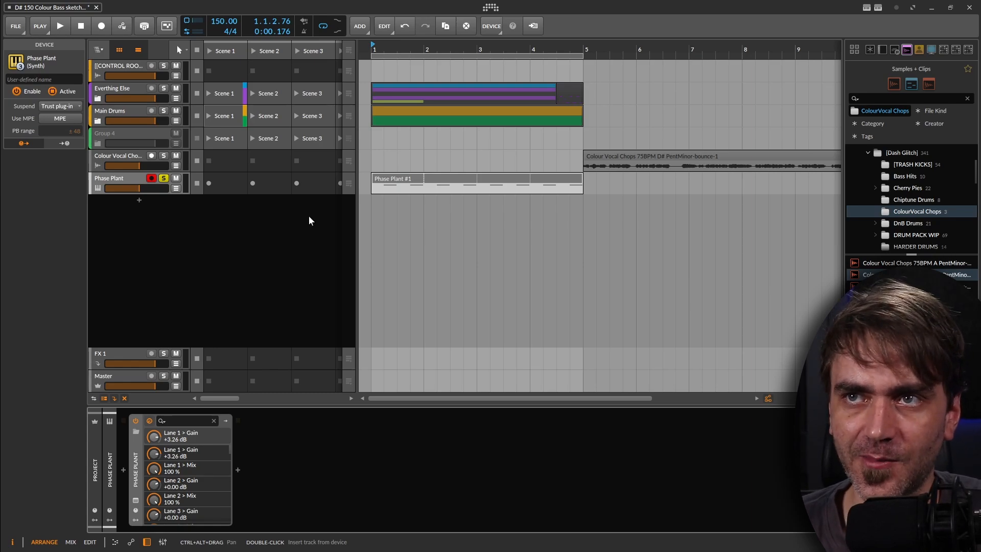
Step: Bounce the Phase Plant clip to a new audio track, post-fader at 32-bit floating-point depth
{"action": "right_click", "coordinate": [406, 177]}
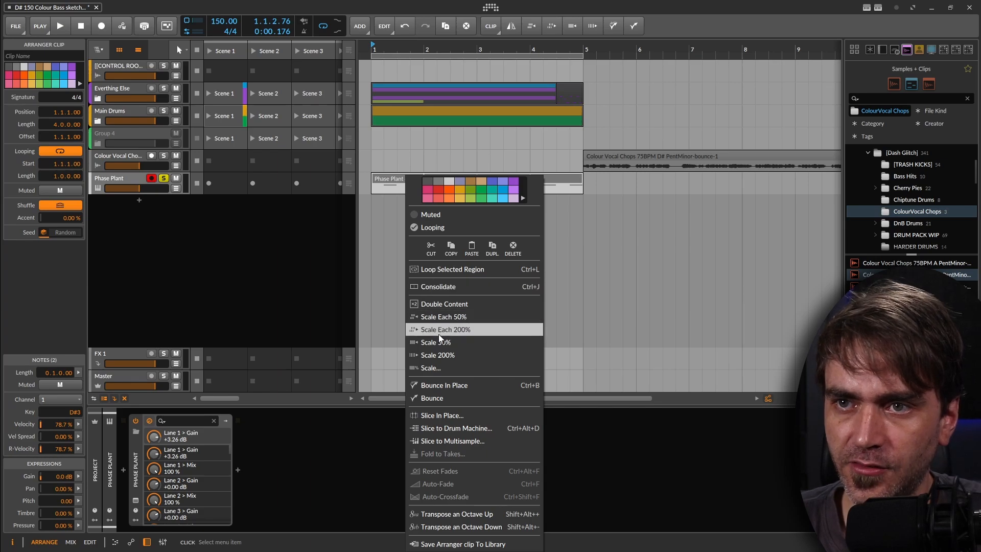
{"action": "left_click", "coordinate": [444, 398]}
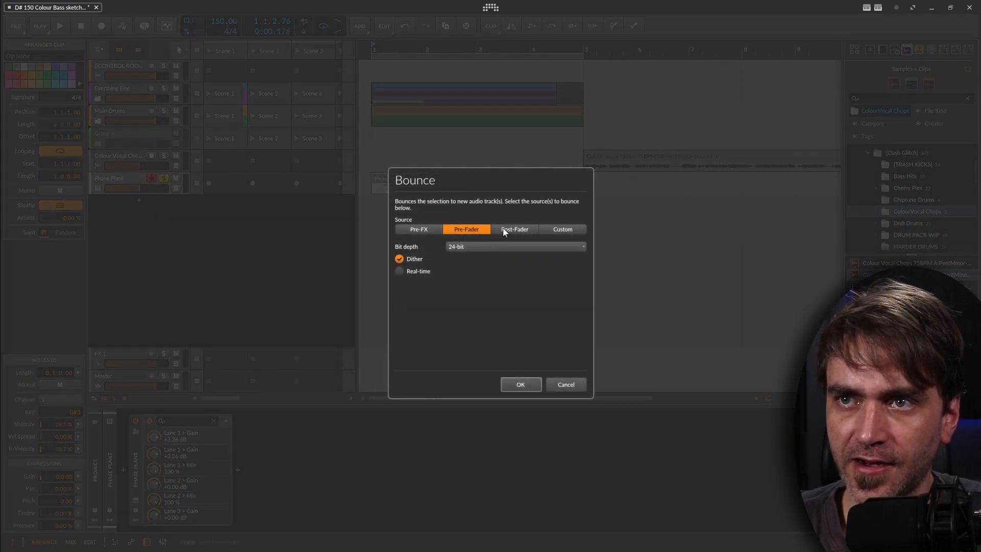
{"action": "left_click", "coordinate": [487, 247]}
{"action": "left_click", "coordinate": [467, 281]}
{"action": "left_click", "coordinate": [520, 384]}
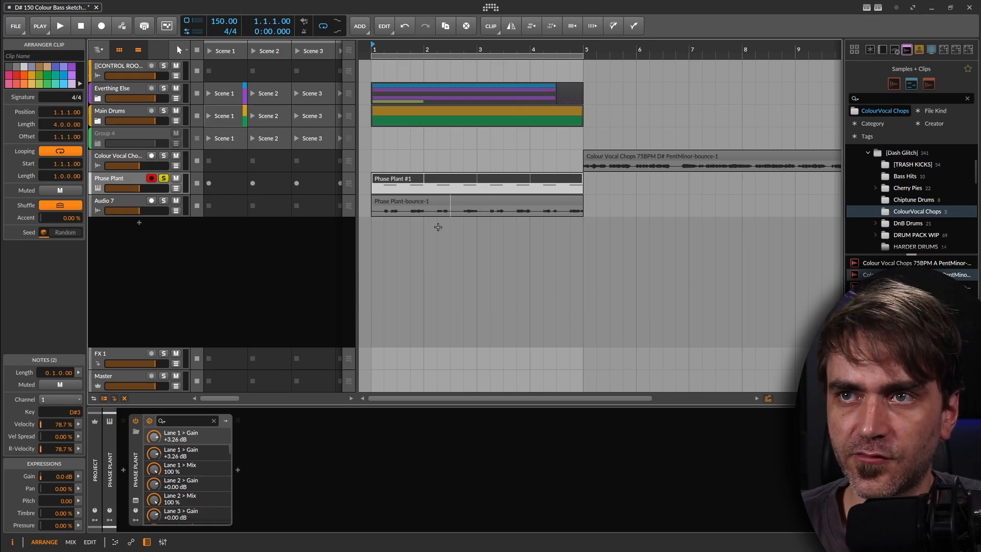
Step: Enlarge the bounced audio track's height and move it to the end of the unfolded Everthing Else group
{"action": "left_click_drag", "start_coordinate": [155, 216], "coordinate": [155, 258]}
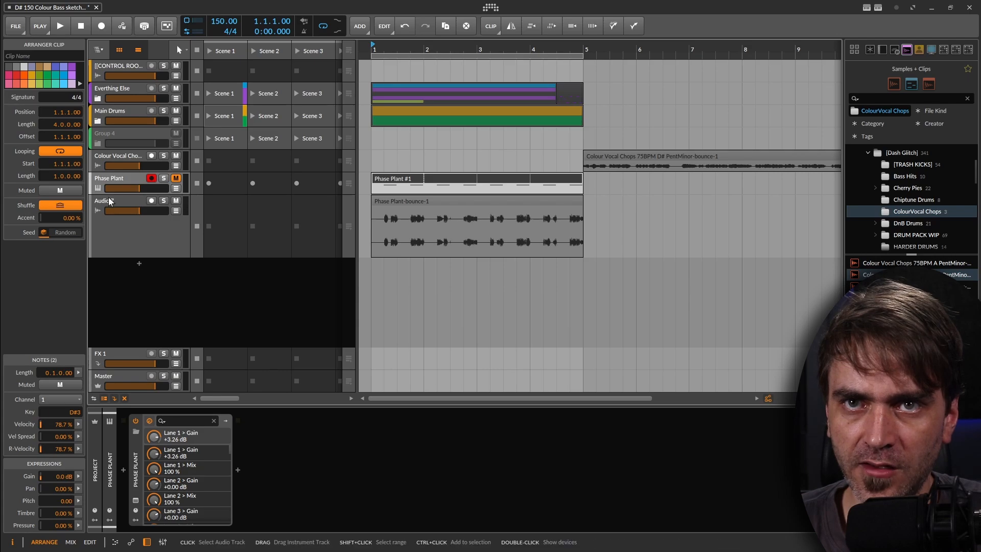
{"action": "left_click_drag", "start_coordinate": [112, 202], "coordinate": [121, 90]}
{"action": "left_click", "coordinate": [99, 98]}
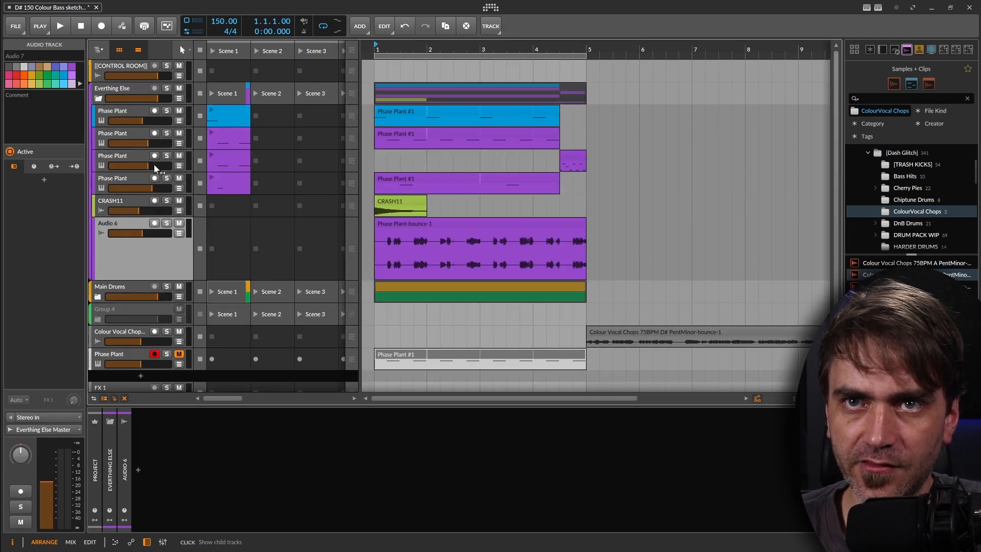
Step: Mute the group's second Phase Plant track and copy its Dynamics device onto the bounced audio track
{"action": "left_click", "coordinate": [173, 139]}
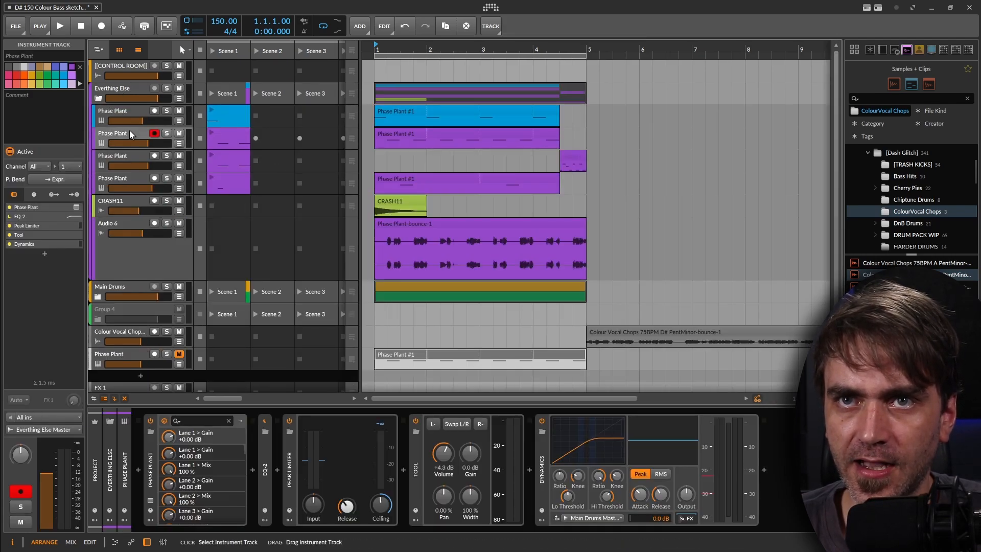
{"action": "left_click", "coordinate": [179, 134]}
{"action": "left_click", "coordinate": [540, 468]}
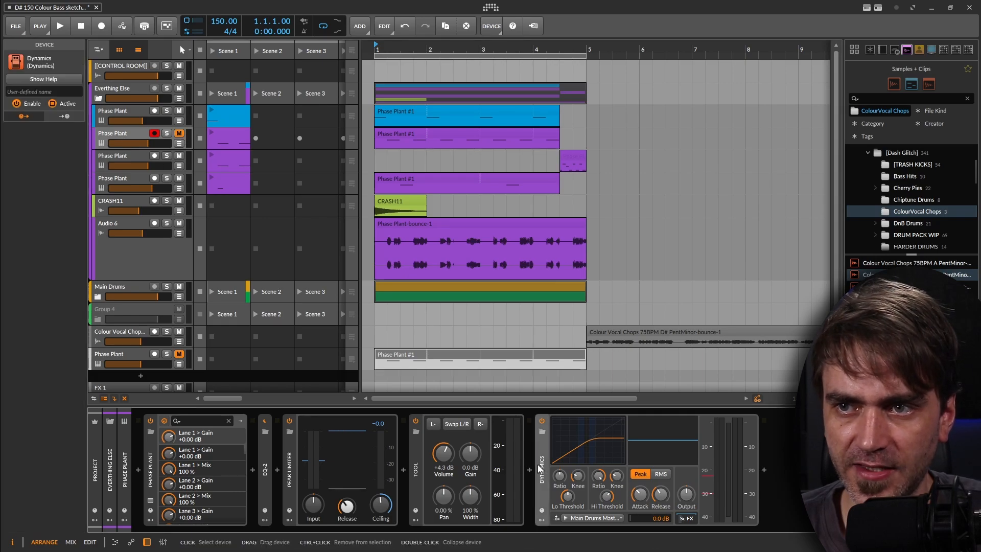
{"action": "left_click_drag", "start_coordinate": [540, 468], "coordinate": [124, 256]}
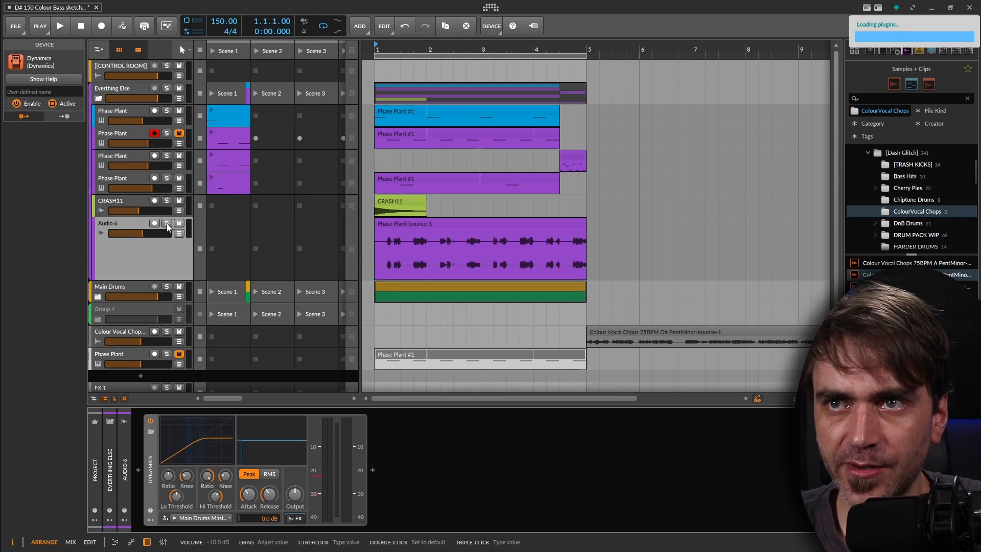
Step: Mute the group's other three Phase Plant tracks and audition the bounced vocal clip with the drums
{"action": "left_click", "coordinate": [179, 178]}
{"action": "left_click", "coordinate": [179, 156]}
{"action": "left_click", "coordinate": [179, 110]}
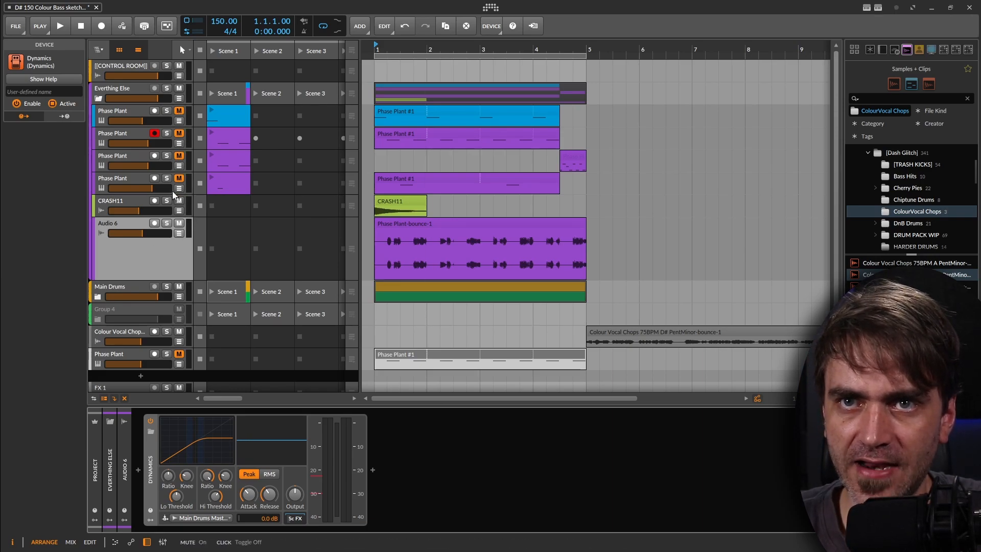
{"action": "left_click", "coordinate": [452, 240]}
{"action": "left_click", "coordinate": [408, 224]}
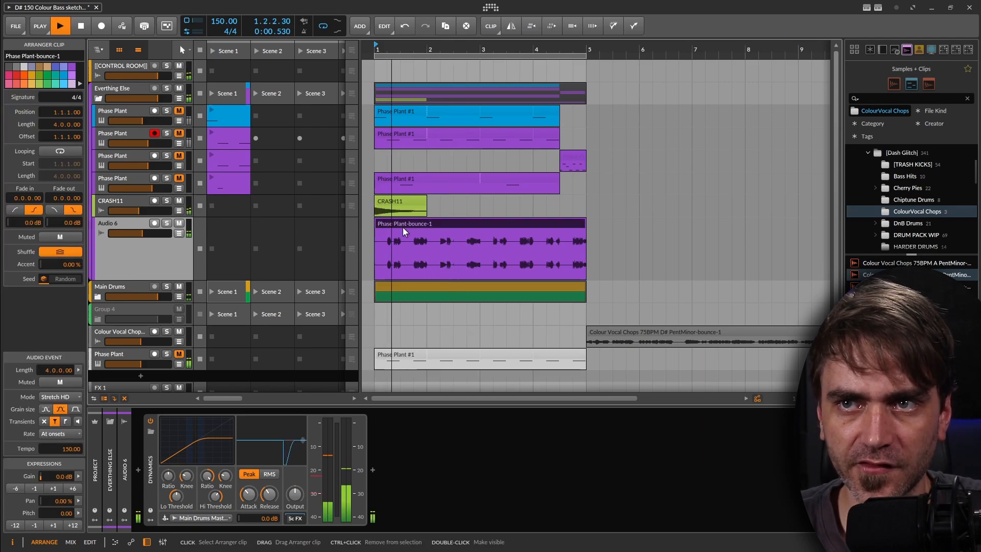
{"action": "key", "text": "space"}
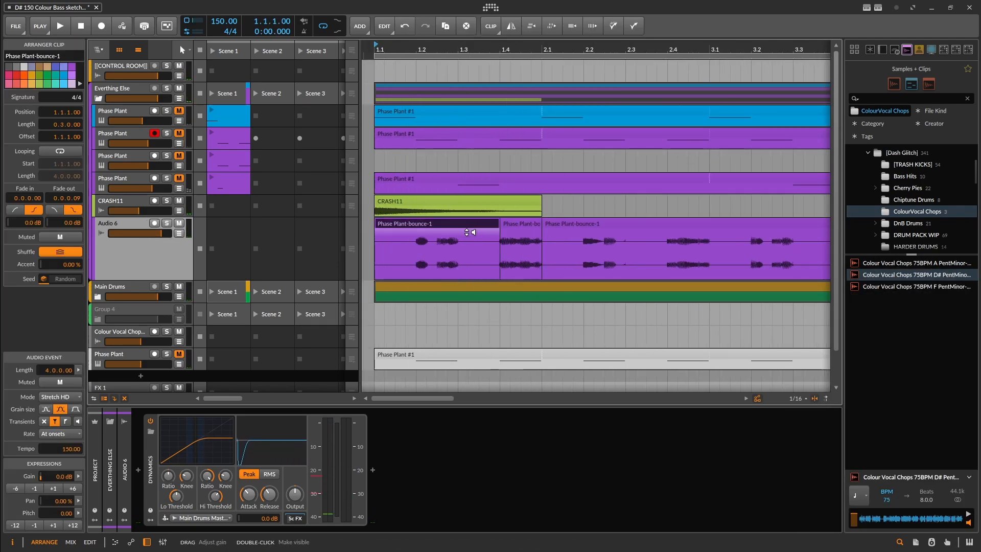
Step: Chop the bounced vocal clip into slices across bars 1 to 4, deleting and repositioning slices from bar 2 onward
{"action": "scroll", "coordinate": [573, 261], "scroll_direction": "down", "scroll_amount": 3}
{"action": "left_click", "coordinate": [551, 224]}
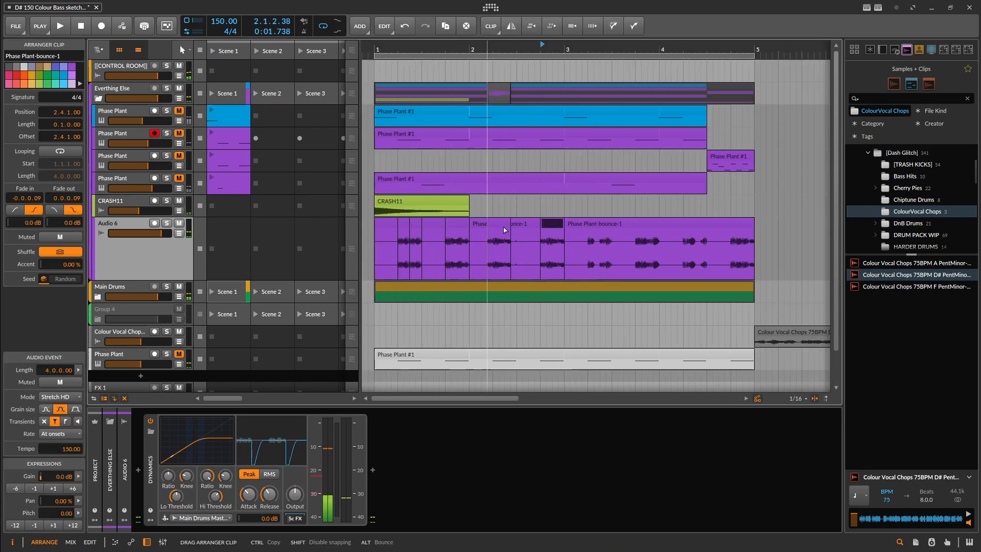
{"action": "key", "text": "Delete"}
{"action": "left_click", "coordinate": [505, 224]}
{"action": "key", "text": "Delete"}
{"action": "key", "text": "space"}
{"action": "key", "text": "5"}
{"action": "left_click", "coordinate": [658, 260]}
{"action": "left_click", "coordinate": [600, 260]}
{"action": "left_click_drag", "start_coordinate": [613, 224], "coordinate": [518, 224]}
{"action": "key", "text": "space"}
{"action": "left_click", "coordinate": [581, 224]}
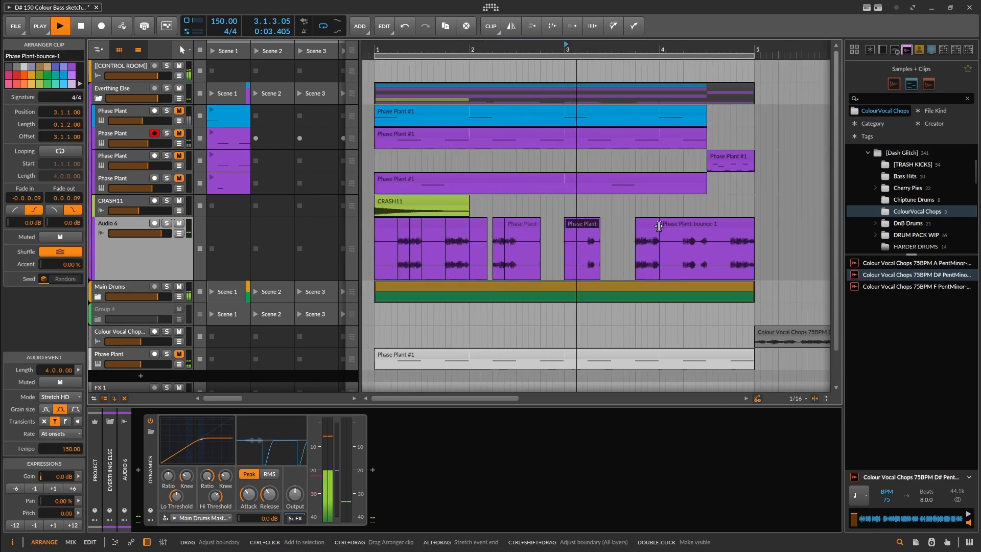
{"action": "key", "text": "Delete"}
Step: Rearrange and duplicate the chosen vocal slices to repeat the chop pattern through bar 4, moving leftover audio aside
{"action": "left_click_drag", "start_coordinate": [647, 223], "coordinate": [551, 224]}
{"action": "left_click_drag", "start_coordinate": [690, 223], "coordinate": [815, 223]}
{"action": "left_click_drag", "start_coordinate": [573, 220], "coordinate": [381, 233]}
{"action": "key", "text": "ctrl+d"}
{"action": "scroll", "coordinate": [557, 225], "scroll_direction": "right", "scroll_amount": 3}
{"action": "left_click", "coordinate": [557, 226]}
{"action": "key", "text": "Delete"}
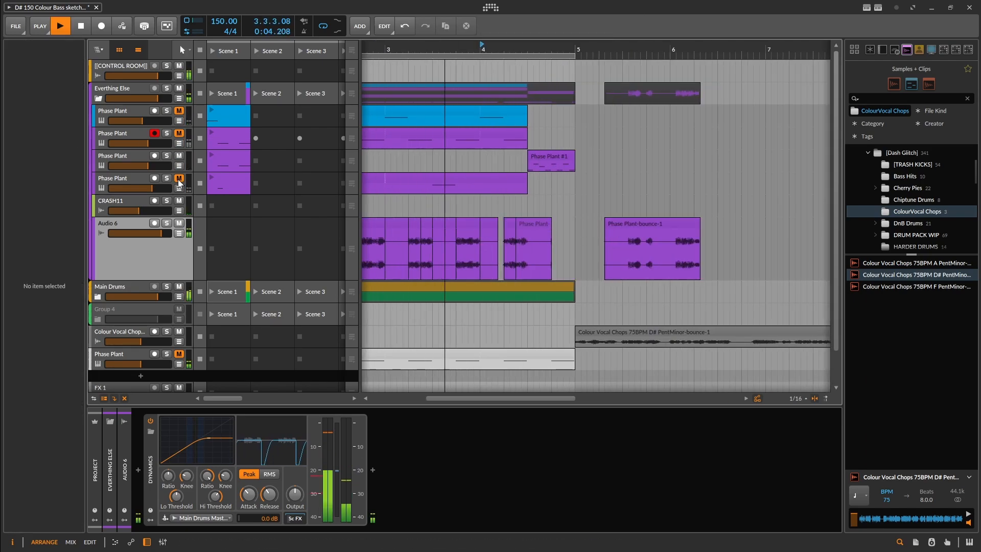
Step: Delete the leftover slice after bar 5 and consolidate the vocal chops into one four-bar clip
{"action": "scroll", "coordinate": [556, 225], "scroll_direction": "down", "scroll_amount": 3}
{"action": "left_click", "coordinate": [563, 224]}
{"action": "key", "text": "Delete"}
{"action": "left_click_drag", "start_coordinate": [548, 236], "coordinate": [375, 249]}
{"action": "key", "text": "ctrl+j"}
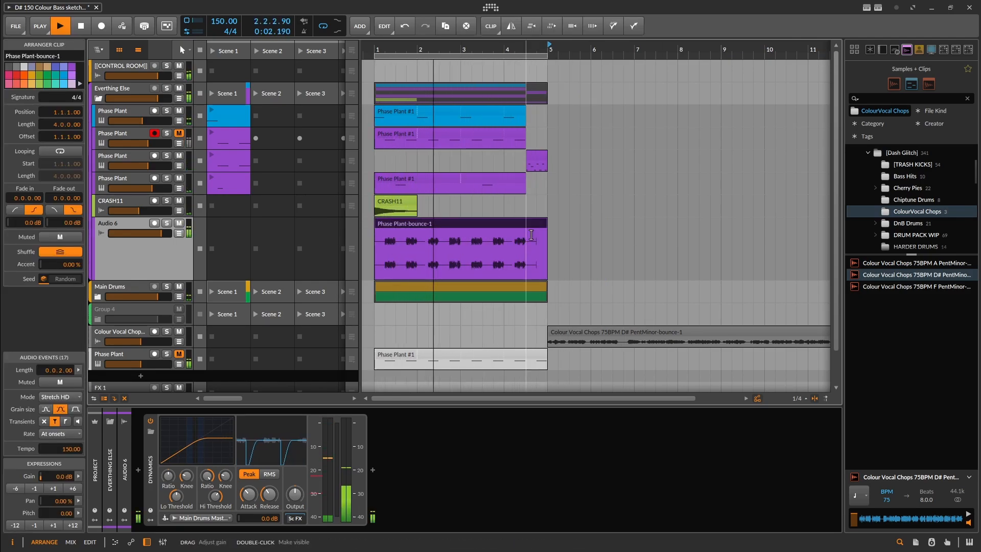
Step: Examine the Granular Bass Sketcher patch on the blue Phase Plant track and audition it in the arrangement
{"action": "left_click", "coordinate": [125, 113]}
{"action": "left_click", "coordinate": [150, 500]}
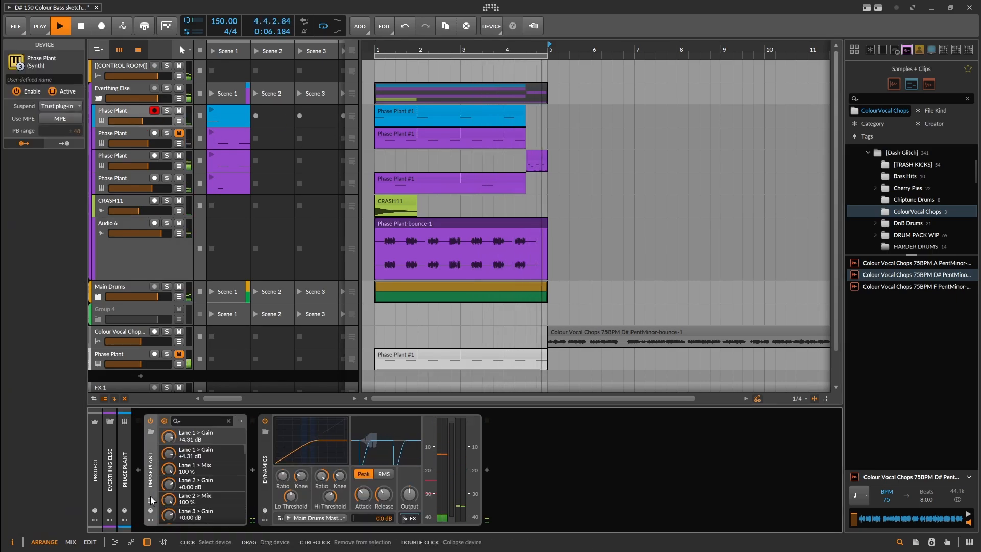
{"action": "key", "text": "space"}
{"action": "key", "text": "space"}
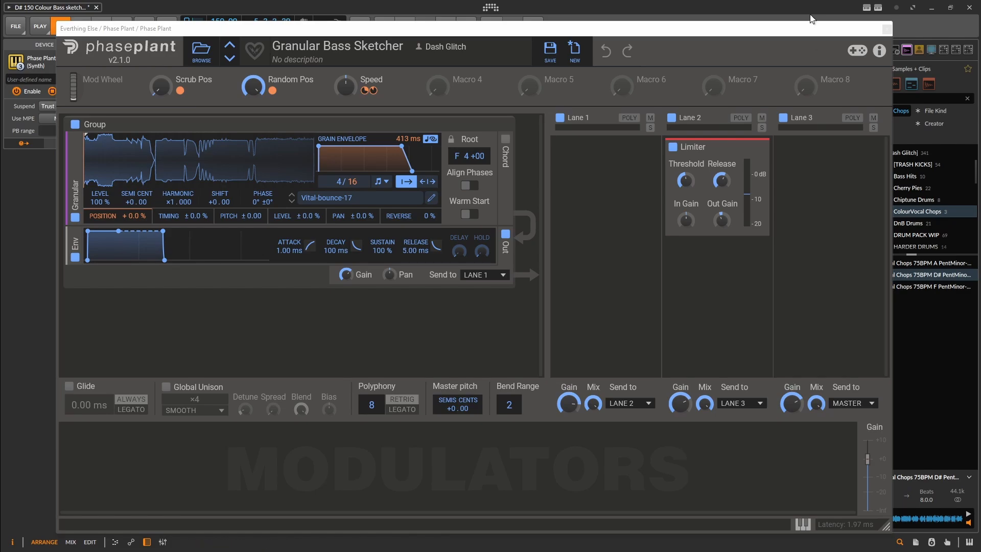
{"action": "key", "text": "space"}
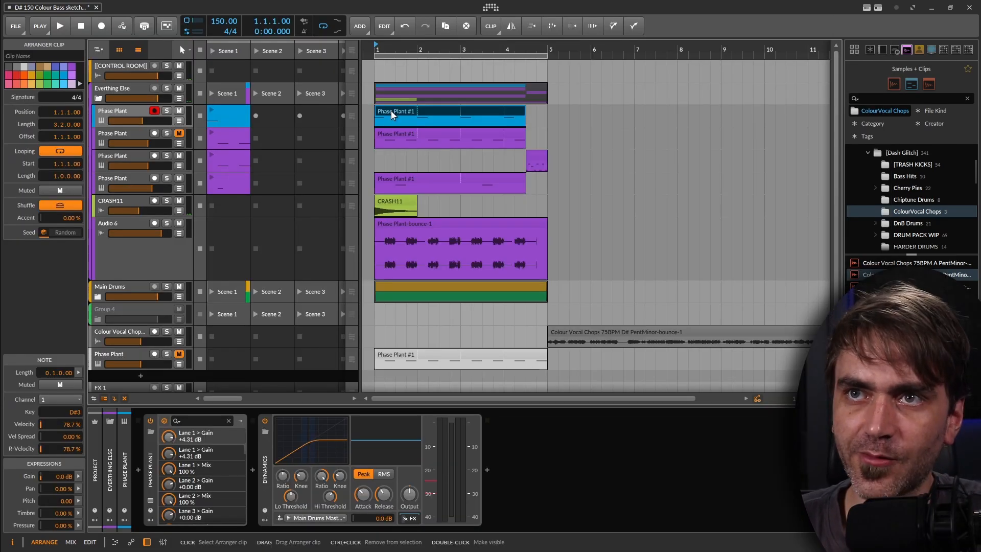
Step: Bounce the blue Phase Plant clip to a new audio track, Post-Fader at 32-bit floating-point, and mute the source track
{"action": "right_click", "coordinate": [391, 111]}
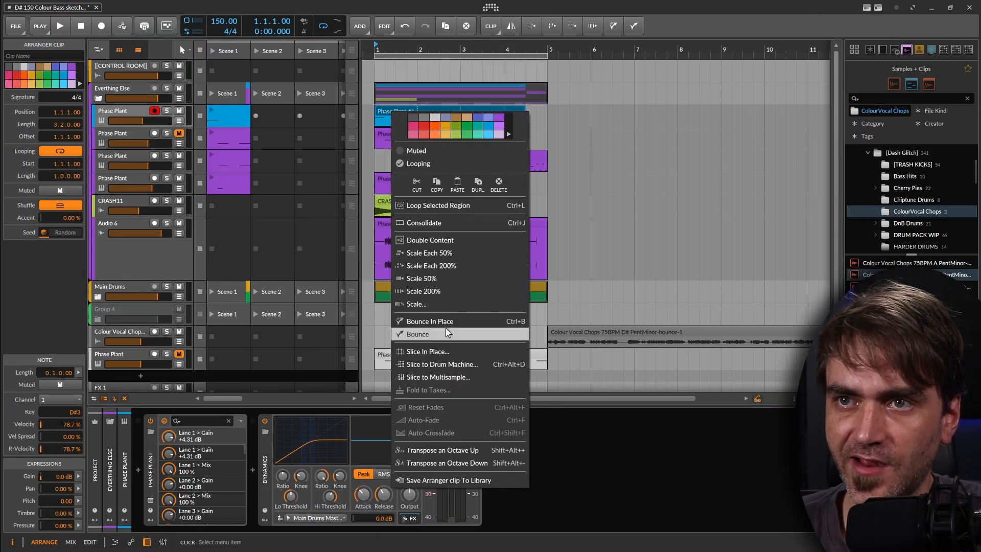
{"action": "left_click", "coordinate": [432, 334]}
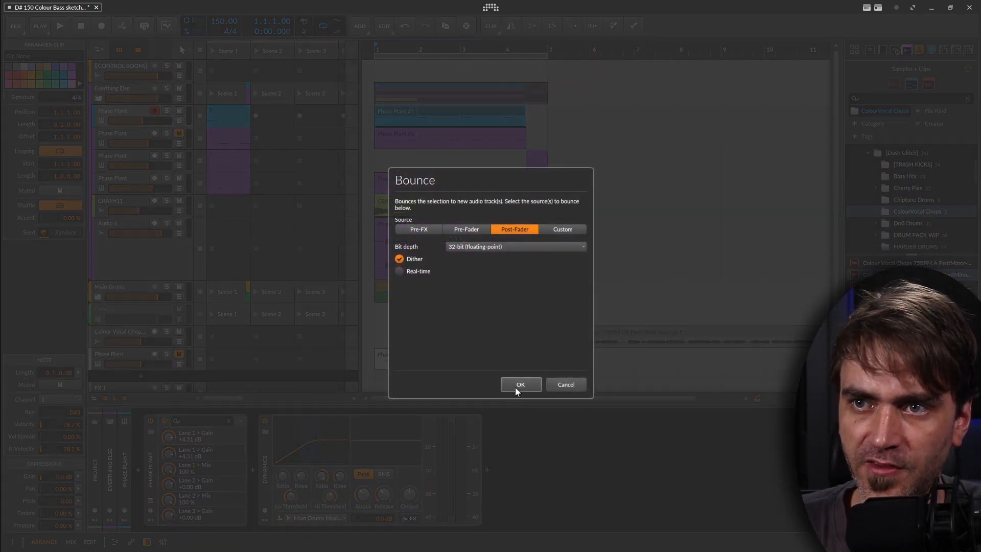
{"action": "left_click", "coordinate": [519, 384]}
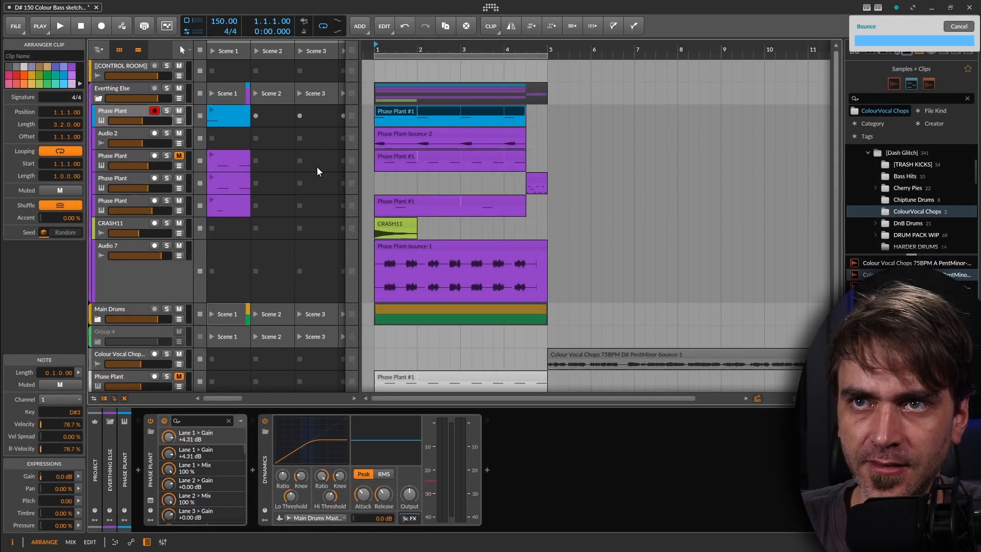
{"action": "left_click", "coordinate": [118, 133]}
{"action": "left_click", "coordinate": [179, 111]}
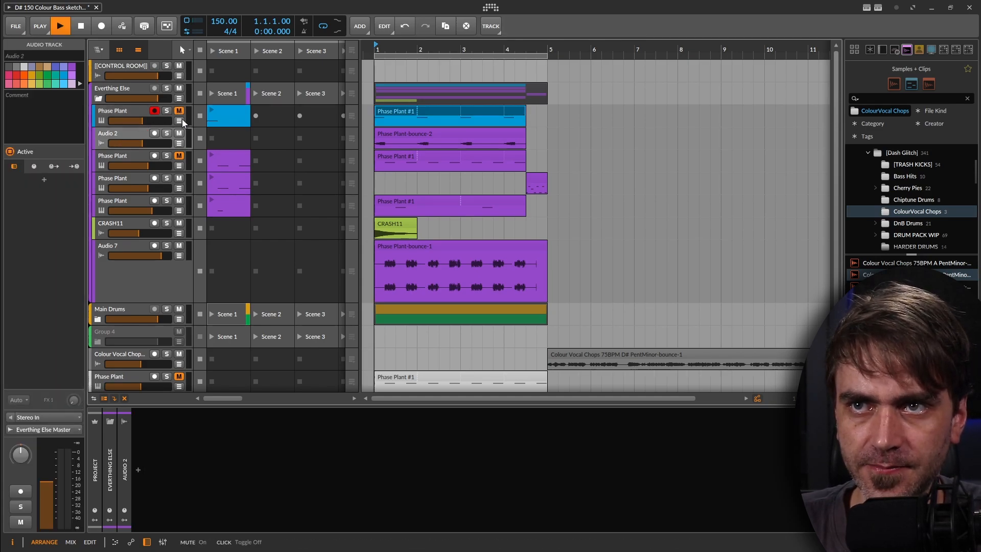
Step: Raise the volume of the bounced Audio 2 track to about -0.1 dB while auditioning the arrangement
{"action": "key", "text": "space"}
{"action": "key", "text": "space"}
{"action": "left_click_drag", "start_coordinate": [142, 144], "coordinate": [159, 144]}
{"action": "key", "text": "space"}
{"action": "key", "text": "space"}
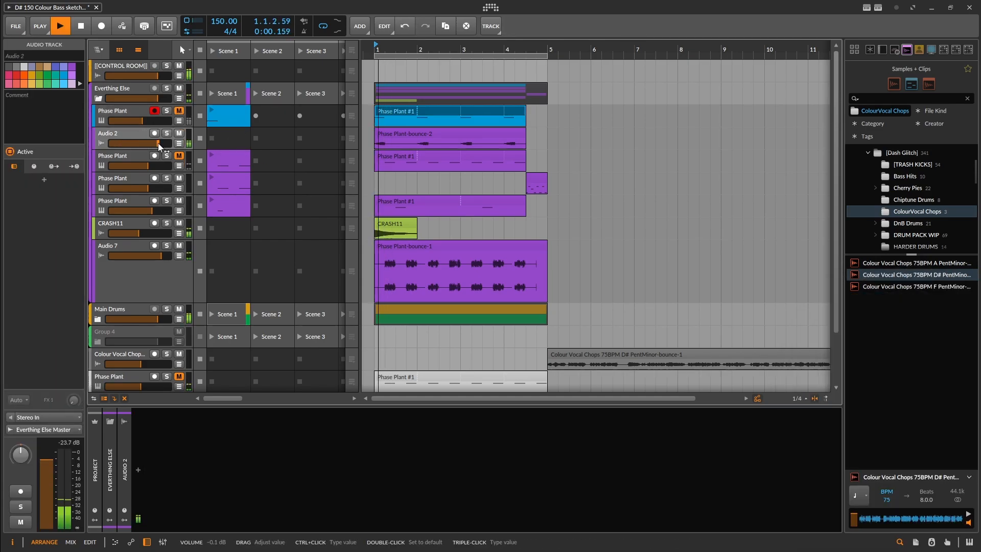
{"action": "key", "text": "space"}
{"action": "key", "text": "space"}
Step: Split the bounced bass clip at 1.3.1, shorten the first slice, and move the remainder to bar 2 before deleting it
{"action": "key", "text": "5"}
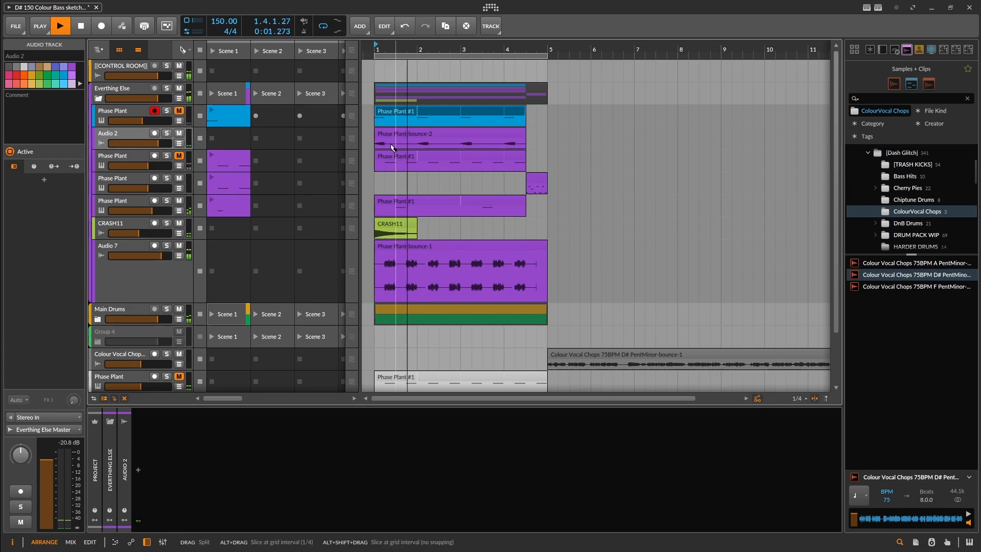
{"action": "left_click", "coordinate": [392, 147]}
{"action": "key", "text": "1"}
{"action": "left_click_drag", "start_coordinate": [397, 137], "coordinate": [419, 137]}
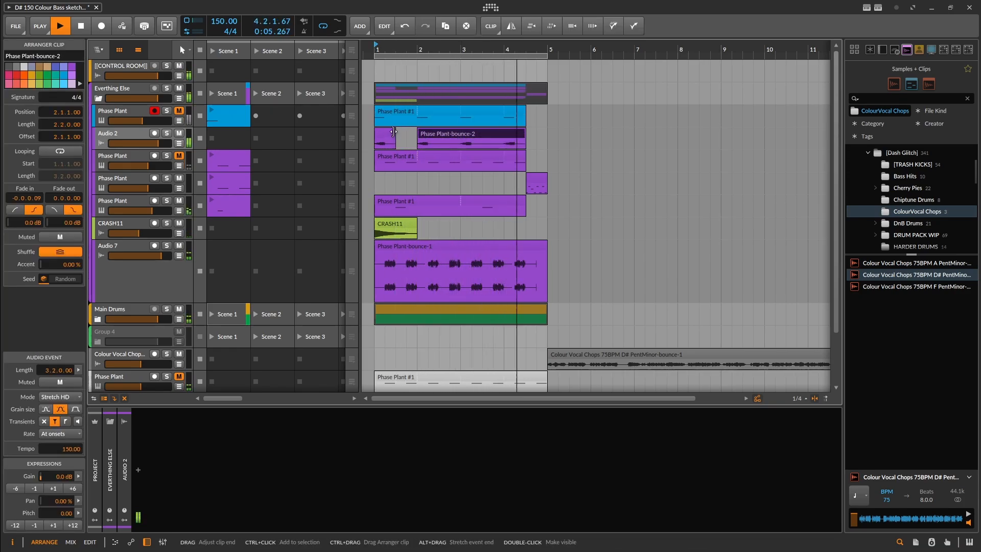
{"action": "left_click_drag", "start_coordinate": [394, 132], "coordinate": [385, 133]}
{"action": "left_click", "coordinate": [441, 133]}
{"action": "key", "text": "Delete"}
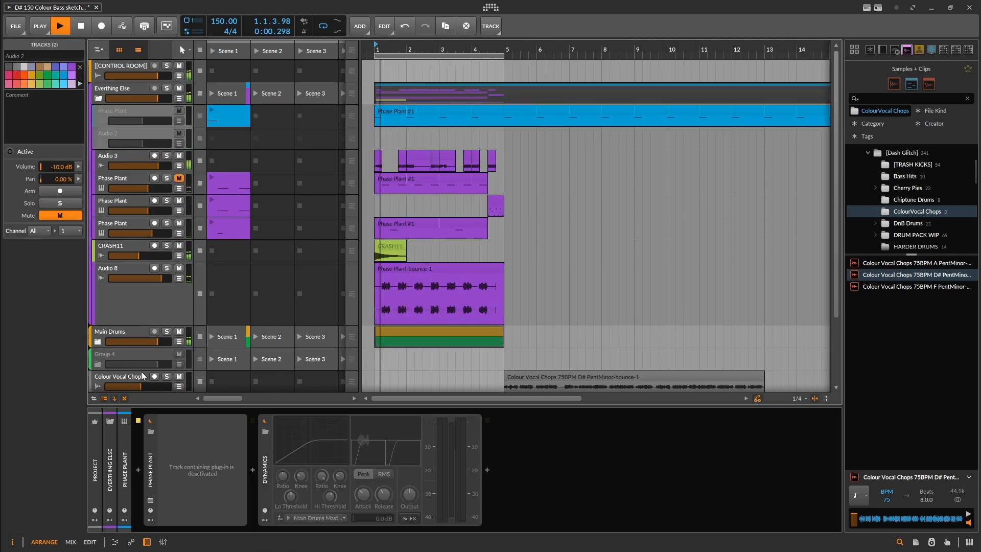
Step: Hide the deactivated tracks and deactivate the muted Phase Plant track below the Colour Vocal Chops track
{"action": "left_click", "coordinate": [124, 398]}
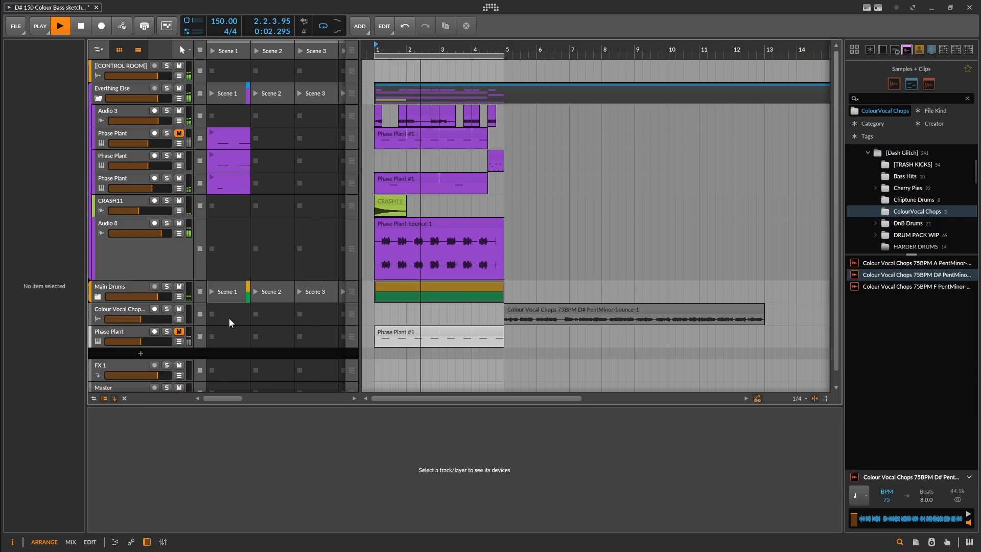
{"action": "left_click", "coordinate": [134, 332]}
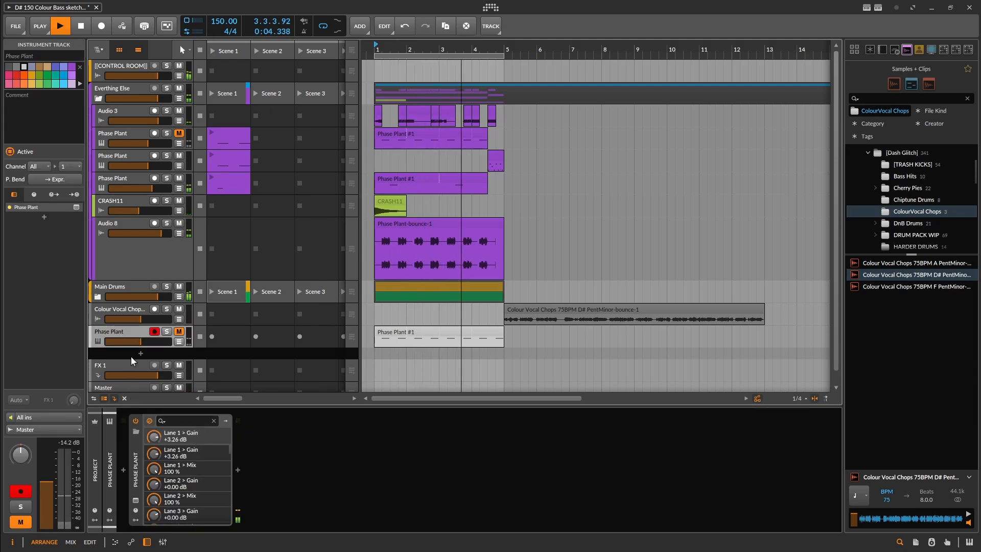
{"action": "right_click", "coordinate": [133, 333]}
{"action": "left_click", "coordinate": [197, 426]}
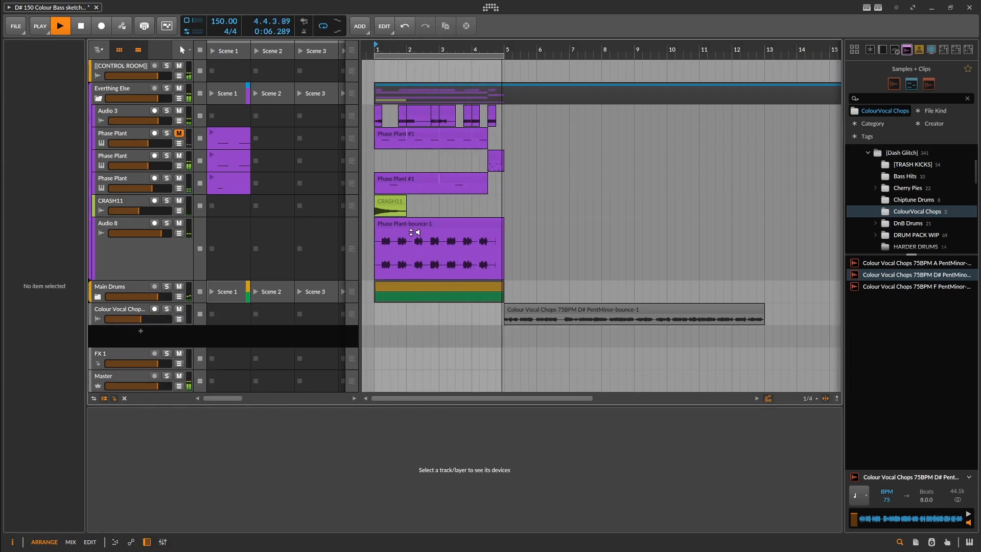
Step: Move the last bass slice on Audio 3 from 4.3.1 to 4.4.1
{"action": "scroll", "coordinate": [516, 122], "scroll_direction": "up", "scroll_amount": 4}
{"action": "left_click", "coordinate": [534, 112]}
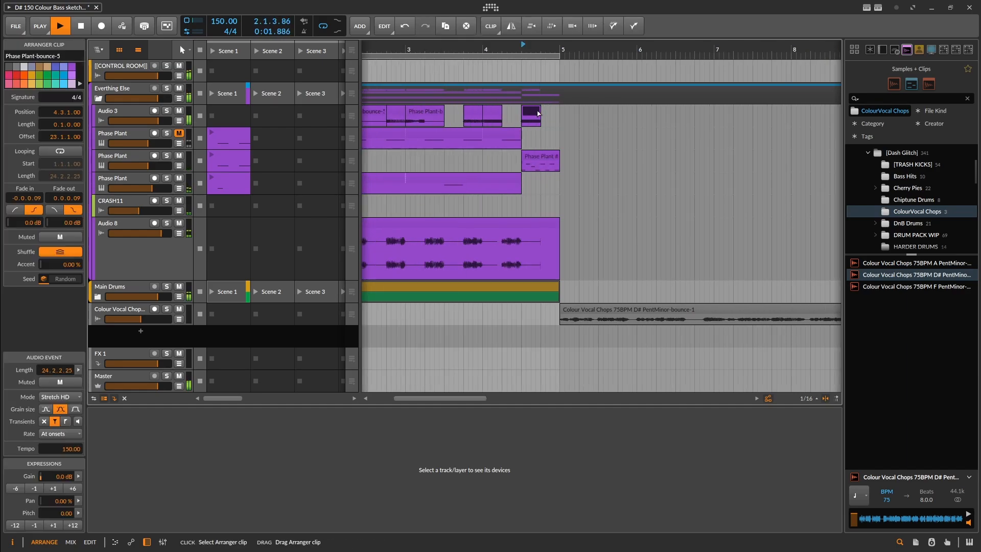
{"action": "left_click_drag", "start_coordinate": [537, 113], "coordinate": [556, 115]}
{"action": "scroll", "coordinate": [532, 123], "scroll_direction": "down", "scroll_amount": 2}
{"action": "scroll", "coordinate": [519, 117], "scroll_direction": "up", "scroll_amount": 1}
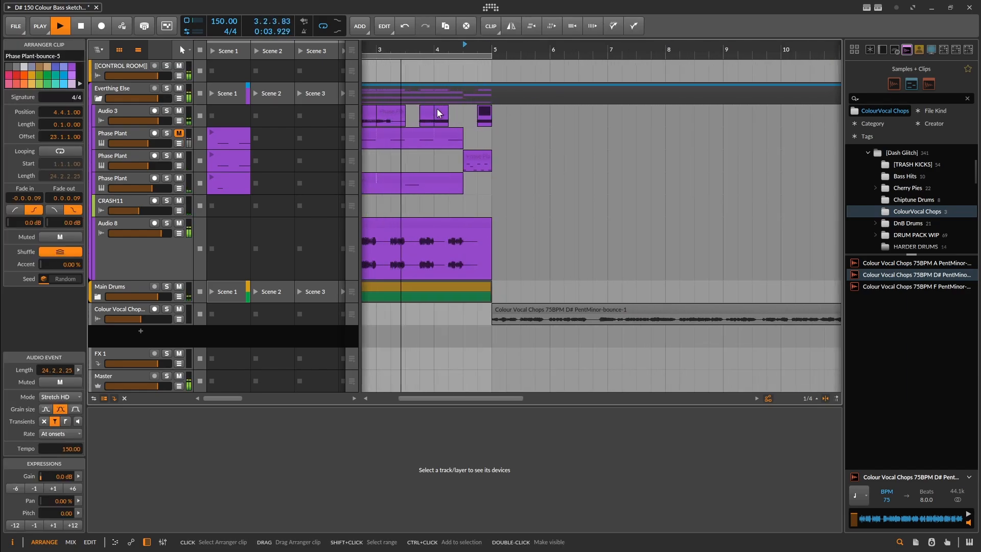
{"action": "left_click", "coordinate": [521, 119]}
{"action": "scroll", "coordinate": [522, 119], "scroll_direction": "left", "scroll_amount": 4}
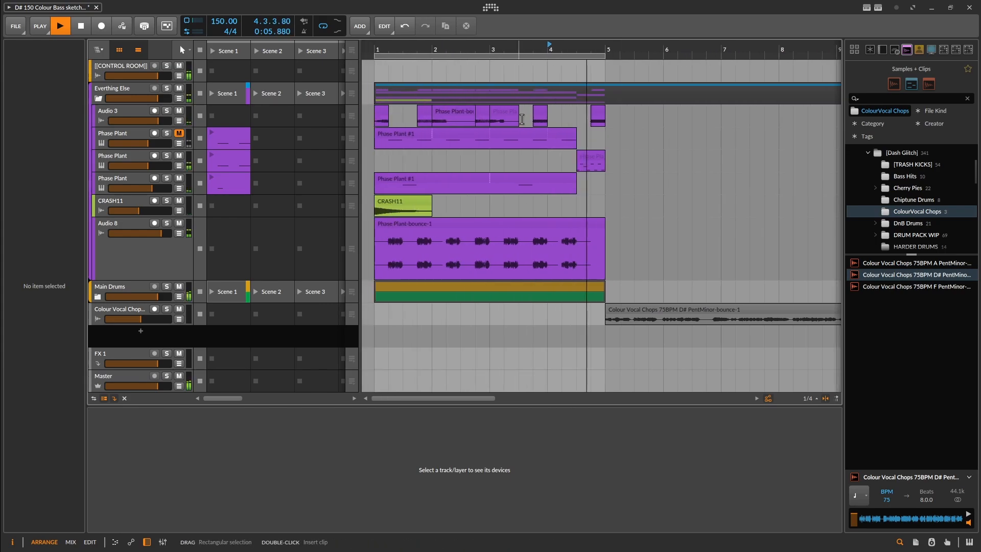
Step: Copy the longer bar 2 bass slice on Audio 3 to 4.1.1 and trim its end to 4.3.1
{"action": "left_click", "coordinate": [446, 110]}
{"action": "left_click", "coordinate": [559, 118]}
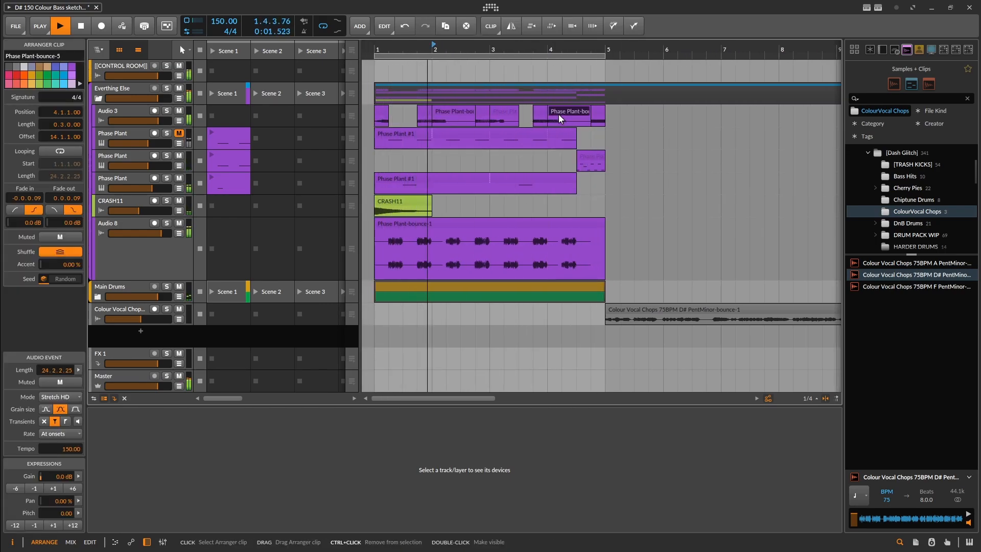
{"action": "left_click_drag", "start_coordinate": [589, 119], "coordinate": [567, 113]}
Step: Shorten the last bass slice to 0.0.2, duplicate it three times to fill the end of bar 4, and audition from 4.3.1
{"action": "scroll", "coordinate": [595, 116], "scroll_direction": "up", "scroll_amount": 2}
{"action": "scroll", "coordinate": [598, 111], "scroll_direction": "up", "scroll_amount": 3}
{"action": "left_click_drag", "start_coordinate": [577, 110], "coordinate": [562, 112]}
{"action": "key", "text": "ctrl+d"}
{"action": "key", "text": "ctrl+d"}
{"action": "key", "text": "ctrl+d"}
{"action": "key", "text": "space"}
{"action": "left_click", "coordinate": [548, 53]}
{"action": "key", "text": "space"}
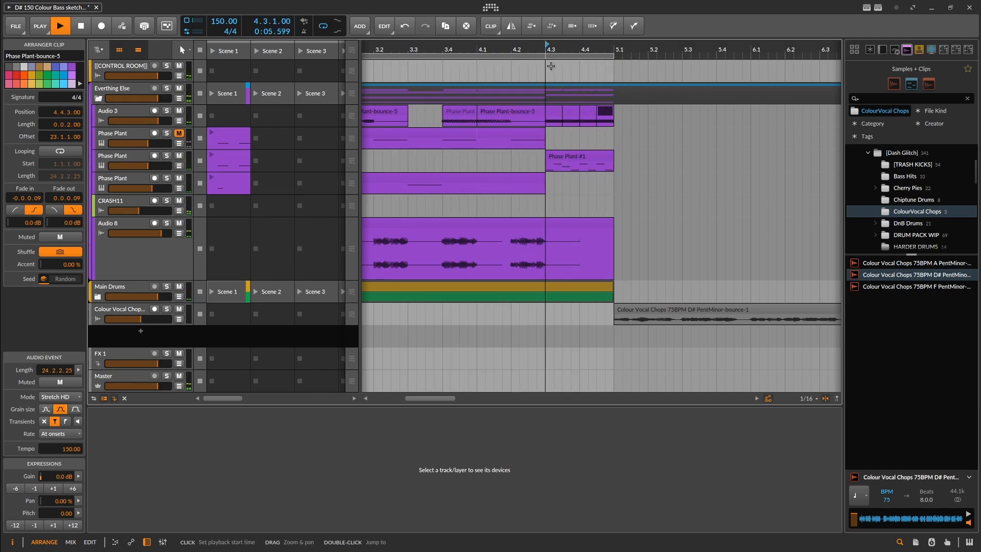
Step: Delete the short repeated bass slices after 4.3.1 on Audio 3
{"action": "scroll", "coordinate": [450, 187], "scroll_direction": "down", "scroll_amount": 5}
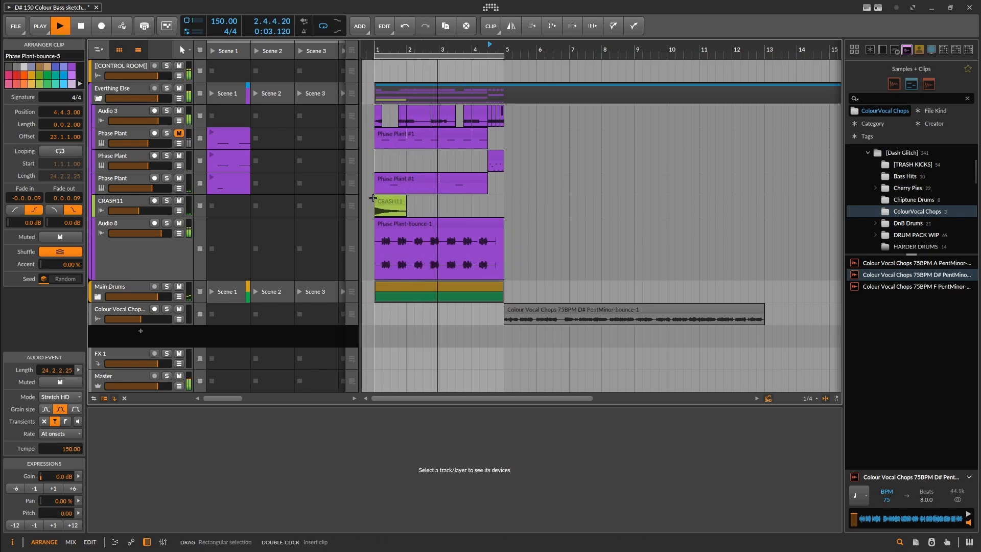
{"action": "scroll", "coordinate": [391, 174], "scroll_direction": "up", "scroll_amount": 3}
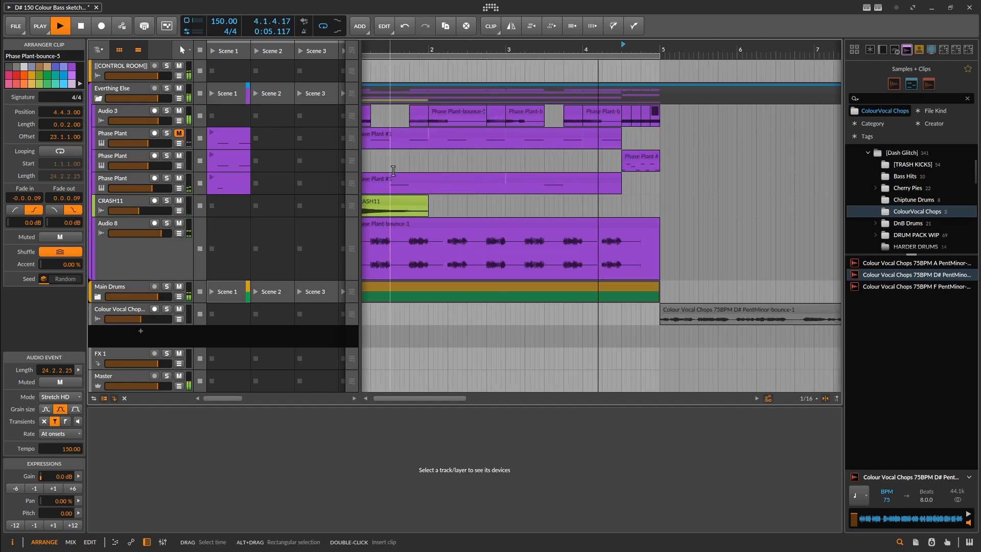
{"action": "scroll", "coordinate": [550, 169], "scroll_direction": "down", "scroll_amount": 4}
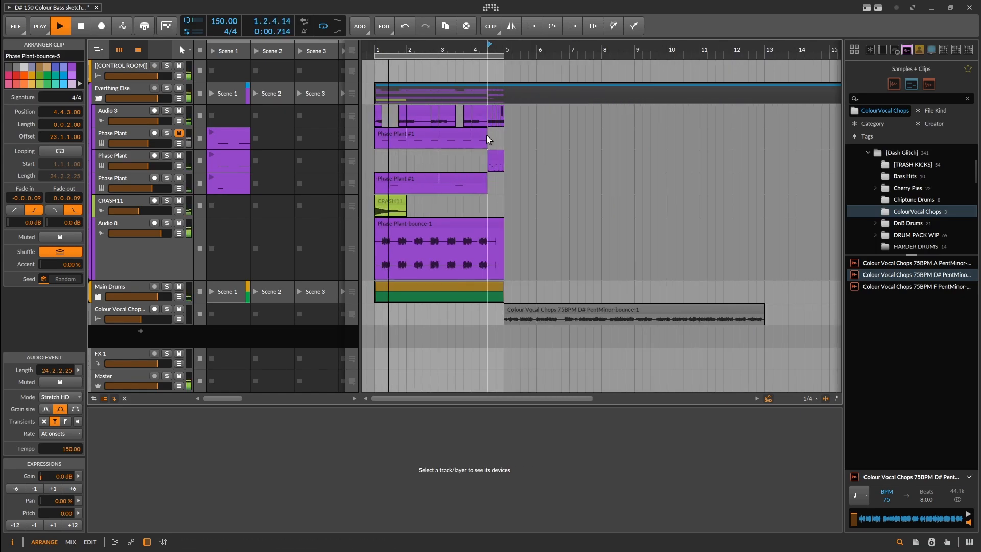
{"action": "scroll", "coordinate": [489, 139], "scroll_direction": "up", "scroll_amount": 5}
{"action": "left_click_drag", "start_coordinate": [605, 111], "coordinate": [498, 133]}
{"action": "key", "text": "Delete"}
{"action": "scroll", "coordinate": [529, 132], "scroll_direction": "down", "scroll_amount": 5}
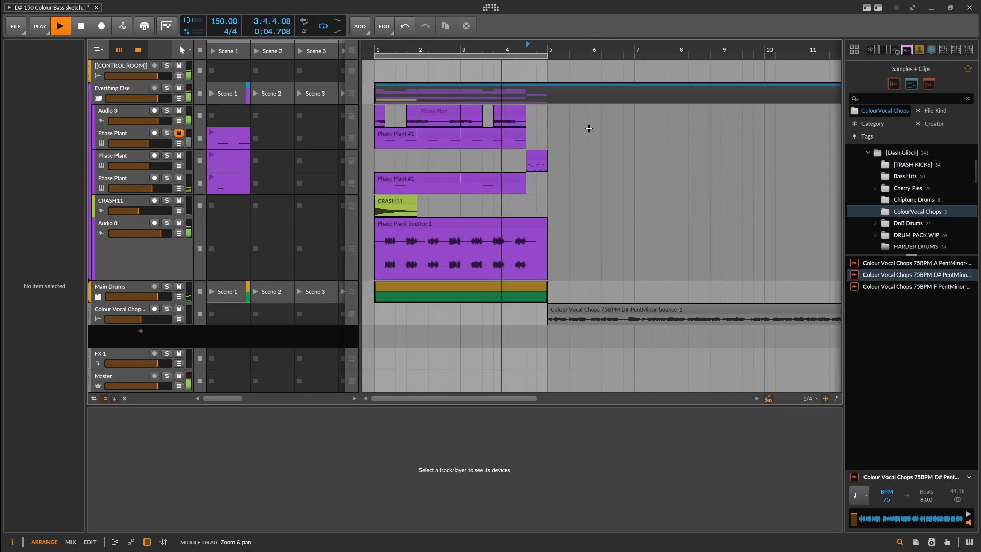